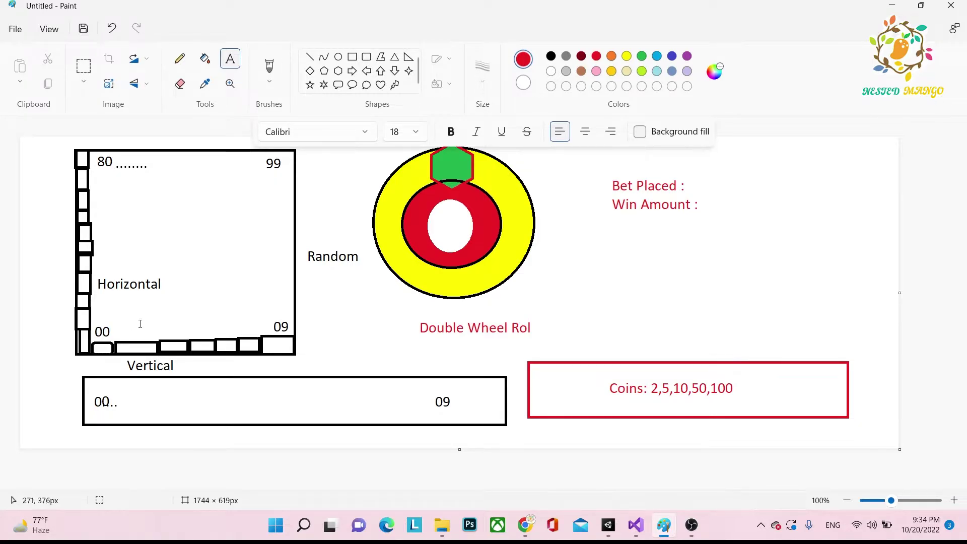
Step: Add a red '10' text label above 00 in the grid box
{"action": "left_click", "coordinate": [98, 306]}
{"action": "type", "text": "10"}
{"action": "left_click", "coordinate": [100, 347]}
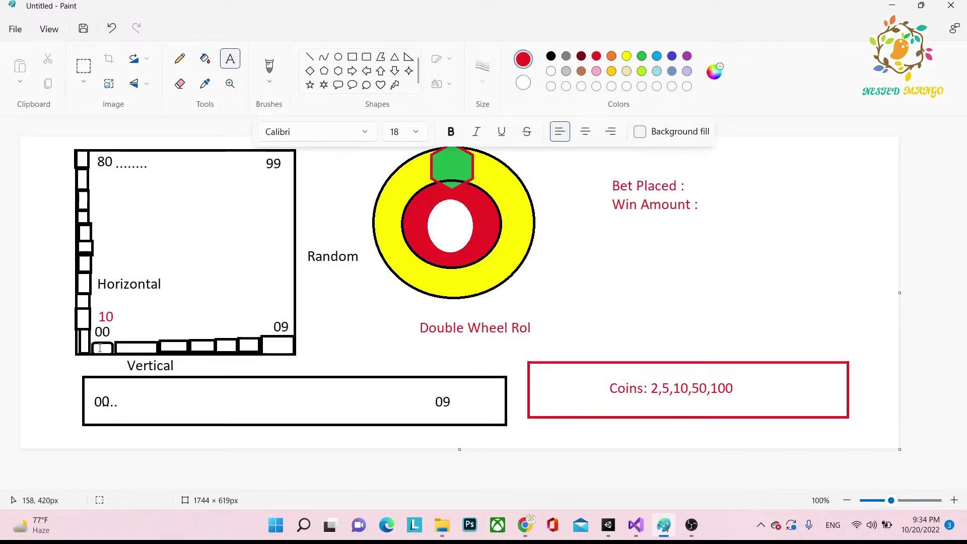
{"action": "left_click", "coordinate": [100, 347]}
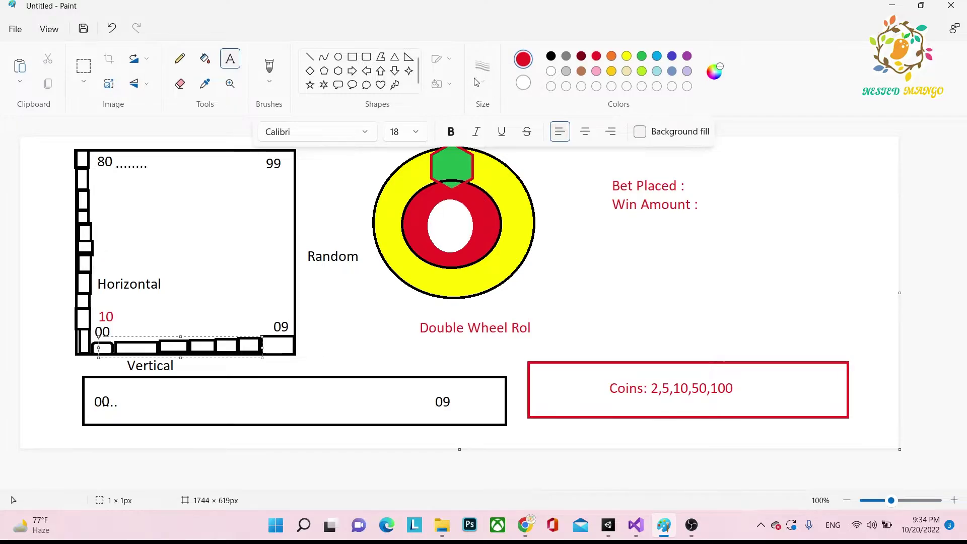
Step: With the brush, draw red freehand lines from 10 up to 80 and across the grid box
{"action": "left_click", "coordinate": [269, 68]}
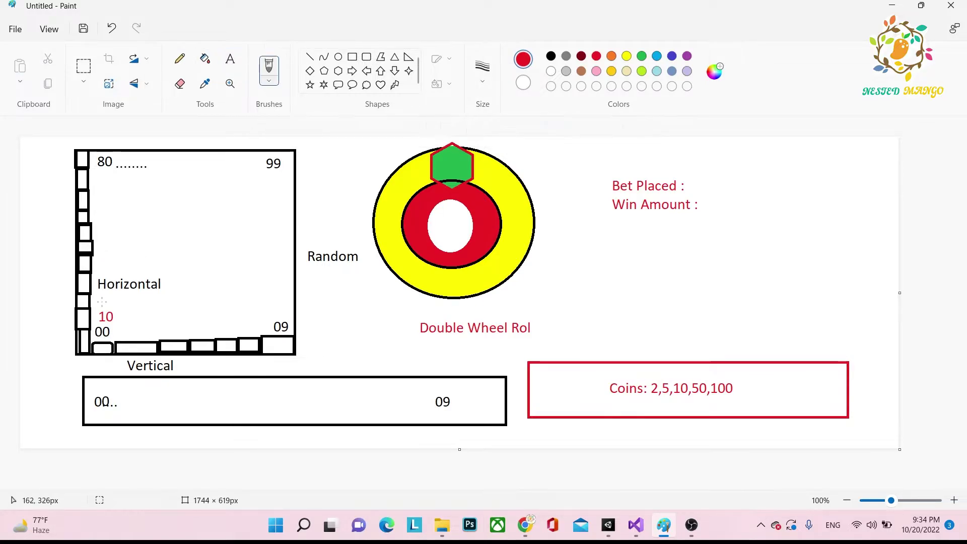
{"action": "left_click_drag", "start_coordinate": [103, 309], "coordinate": [104, 149]}
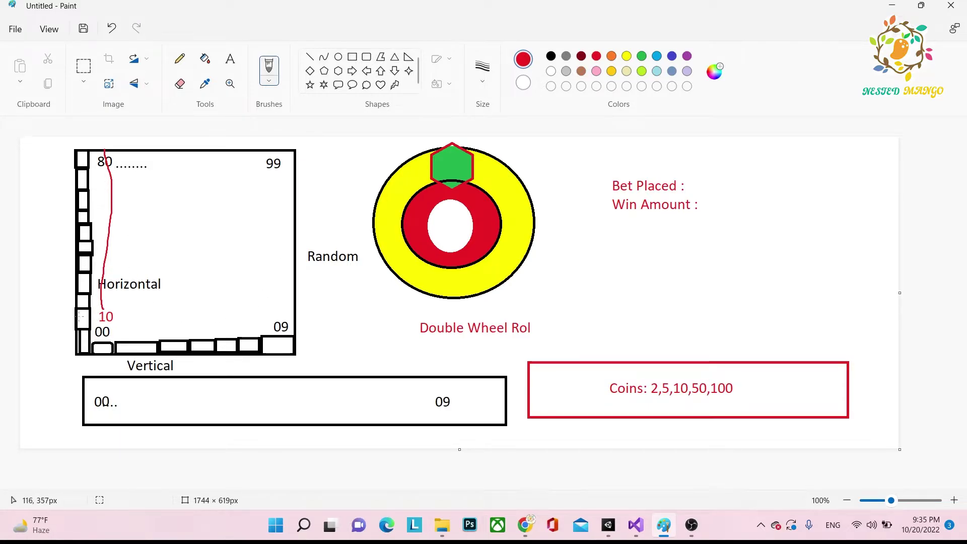
{"action": "left_click_drag", "start_coordinate": [79, 317], "coordinate": [298, 315]}
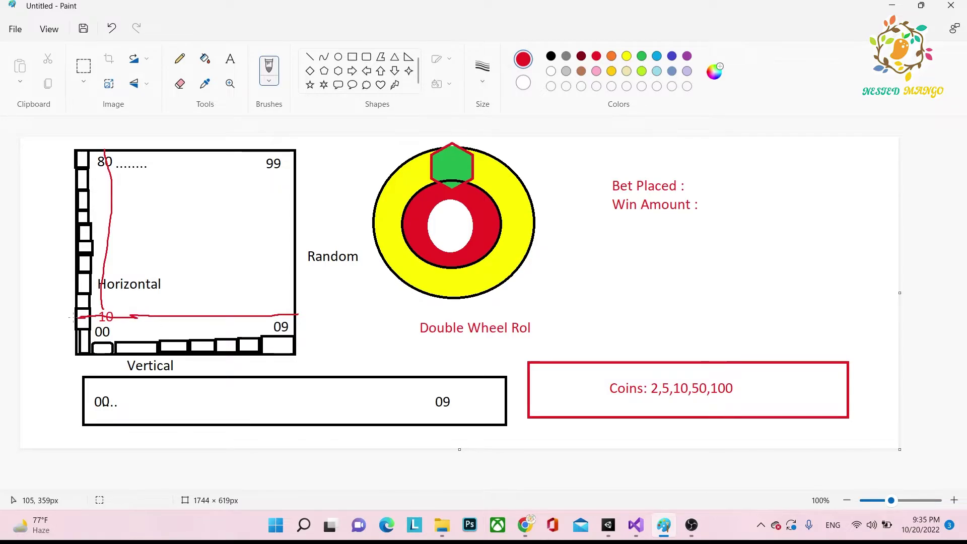
Step: Redraw the red vertical and horizontal lines, then scribble a thick red circle around the 10
{"action": "mouse_move", "coordinate": [73, 318]}
{"action": "left_mouse_down"}
{"action": "mouse_move", "coordinate": [100, 355]}
{"action": "mouse_move", "coordinate": [114, 210]}
{"action": "mouse_move", "coordinate": [107, 150]}
{"action": "left_mouse_up"}
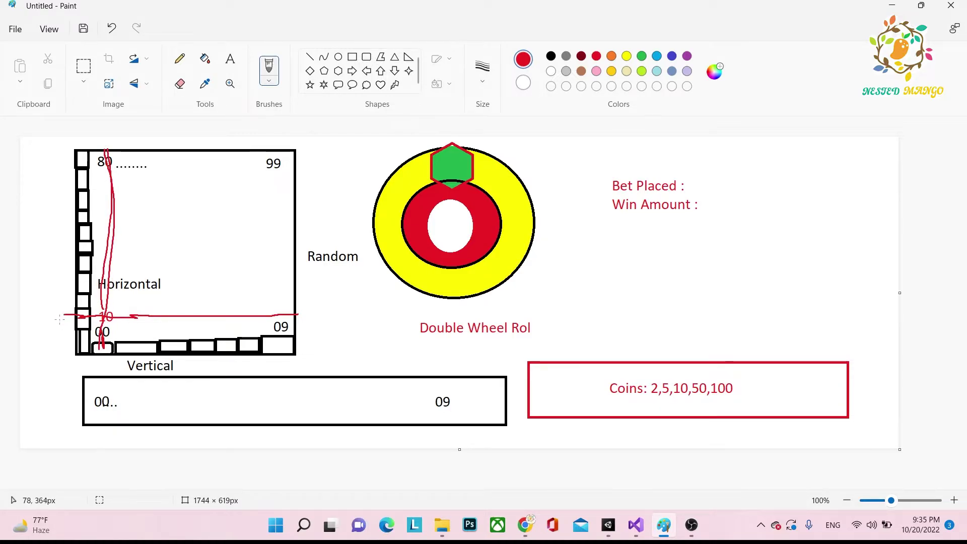
{"action": "left_click_drag", "start_coordinate": [59, 320], "coordinate": [306, 313]}
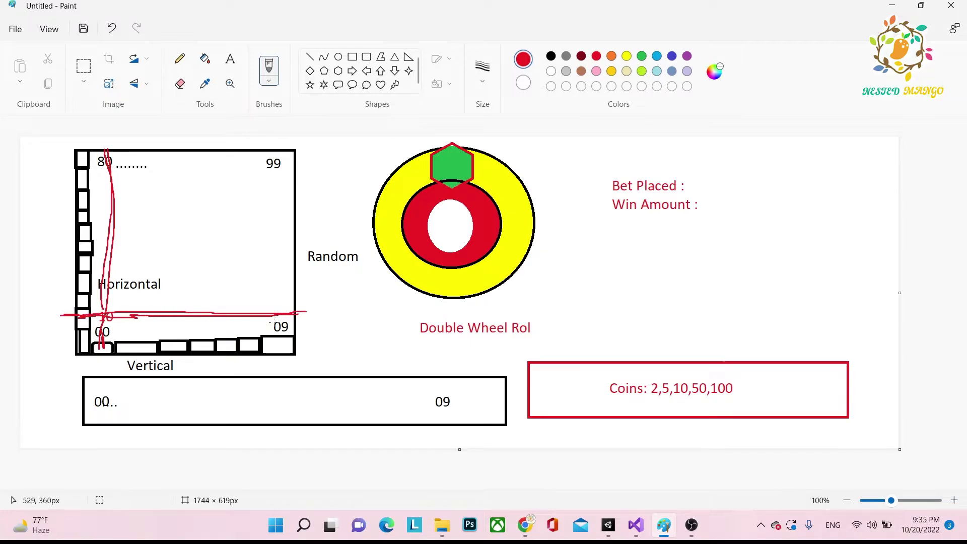
{"action": "mouse_move", "coordinate": [106, 315]}
{"action": "left_mouse_down"}
{"action": "mouse_move", "coordinate": [115, 316]}
{"action": "mouse_move", "coordinate": [106, 316]}
{"action": "left_mouse_up"}
{"action": "mouse_move", "coordinate": [103, 305]}
{"action": "left_mouse_down"}
{"action": "mouse_move", "coordinate": [96, 311]}
{"action": "mouse_move", "coordinate": [106, 311]}
{"action": "left_mouse_up"}
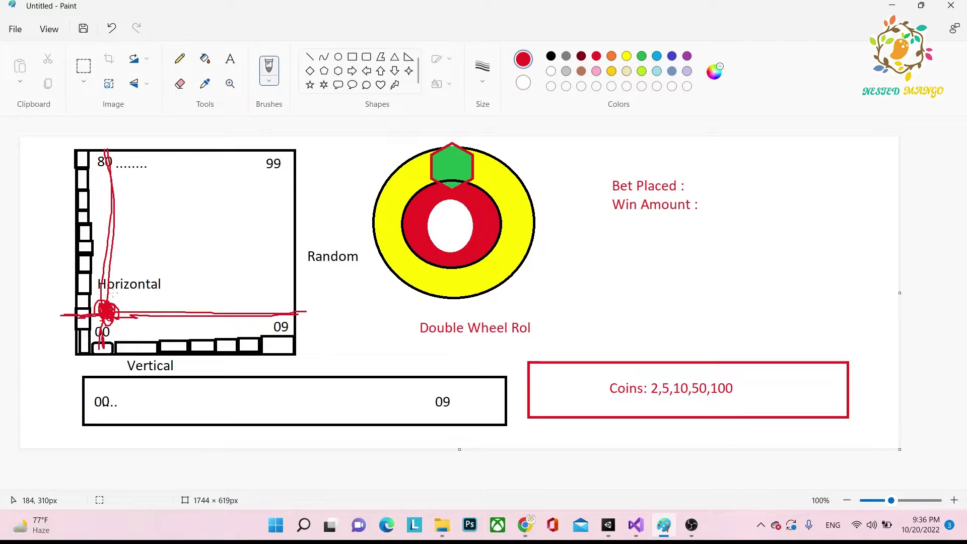
Step: Circle 'Random' in red and hand-write 5, 10, 15, 20 and 25 up the grid's right edge
{"action": "mouse_move", "coordinate": [310, 242]}
{"action": "left_mouse_down"}
{"action": "mouse_move", "coordinate": [319, 261]}
{"action": "mouse_move", "coordinate": [353, 271]}
{"action": "left_mouse_up"}
{"action": "mouse_move", "coordinate": [339, 233]}
{"action": "left_mouse_down"}
{"action": "mouse_move", "coordinate": [361, 253]}
{"action": "mouse_move", "coordinate": [356, 270]}
{"action": "left_mouse_up"}
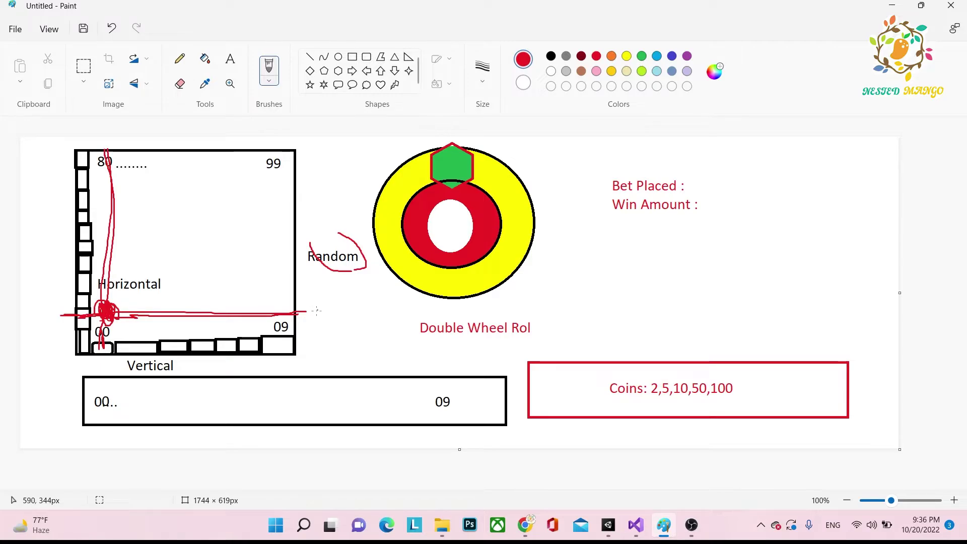
{"action": "mouse_move", "coordinate": [321, 313]}
{"action": "left_mouse_down"}
{"action": "mouse_move", "coordinate": [305, 314]}
{"action": "mouse_move", "coordinate": [317, 325]}
{"action": "mouse_move", "coordinate": [304, 331]}
{"action": "left_mouse_up"}
{"action": "mouse_move", "coordinate": [305, 278]}
{"action": "left_mouse_down"}
{"action": "mouse_move", "coordinate": [309, 296]}
{"action": "mouse_move", "coordinate": [322, 283]}
{"action": "left_mouse_up"}
{"action": "left_click_drag", "start_coordinate": [304, 231], "coordinate": [307, 242]}
{"action": "left_click_drag", "start_coordinate": [319, 225], "coordinate": [311, 242]}
{"action": "left_click_drag", "start_coordinate": [307, 194], "coordinate": [305, 207]}
{"action": "left_click_drag", "start_coordinate": [318, 192], "coordinate": [322, 192]}
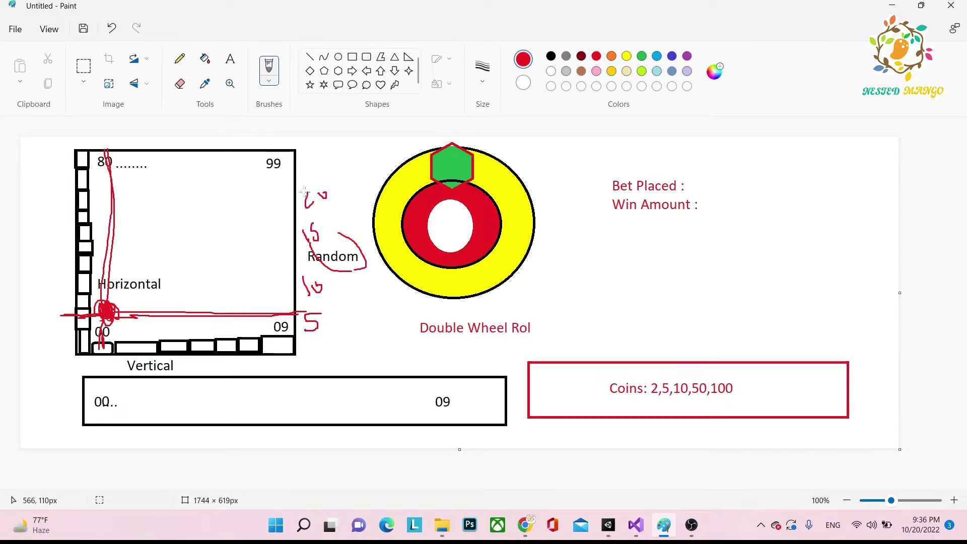
{"action": "left_click_drag", "start_coordinate": [302, 163], "coordinate": [326, 177]}
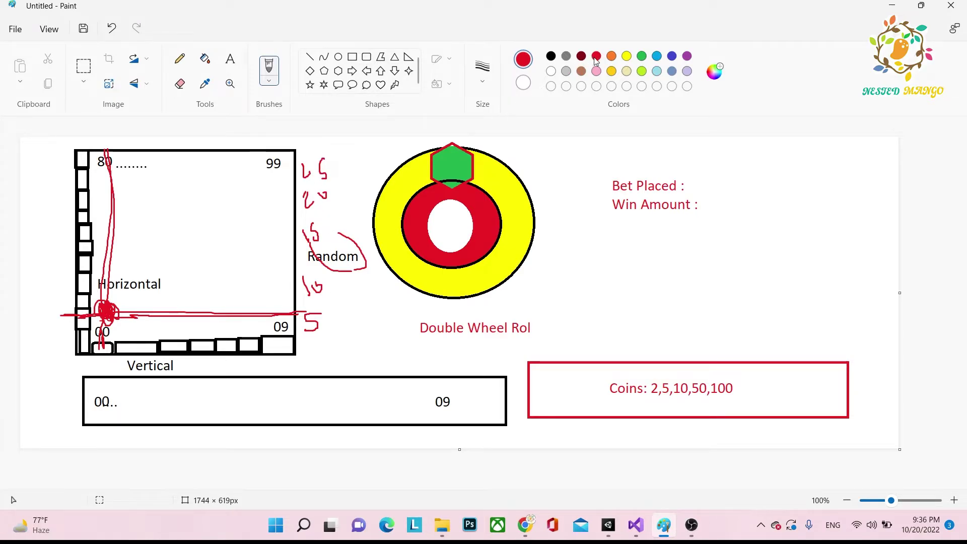
Step: Switch to green, cross out the red 5 and strike through the 15
{"action": "left_click", "coordinate": [642, 56]}
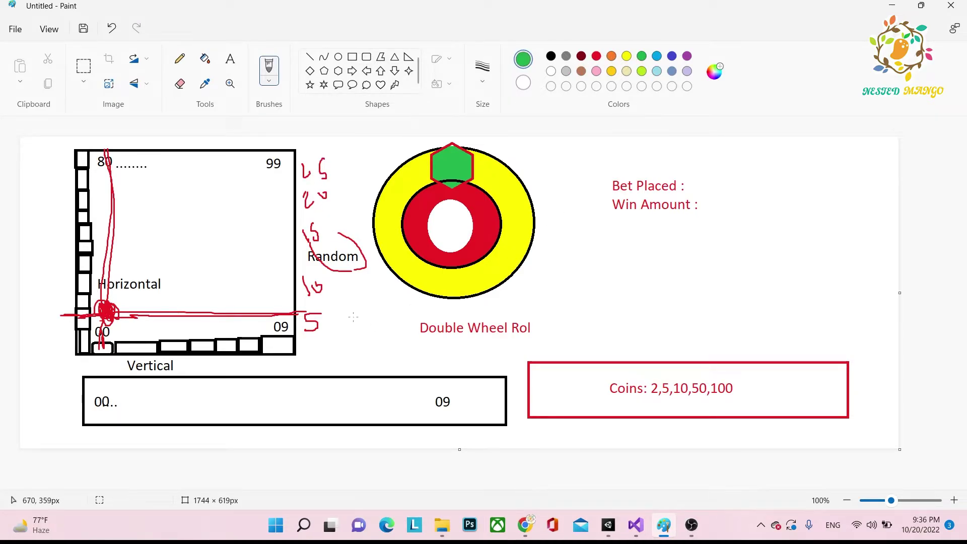
{"action": "mouse_move", "coordinate": [324, 304]}
{"action": "left_mouse_down"}
{"action": "mouse_move", "coordinate": [295, 325]}
{"action": "mouse_move", "coordinate": [322, 323]}
{"action": "left_mouse_up"}
{"action": "left_click_drag", "start_coordinate": [321, 280], "coordinate": [304, 290]}
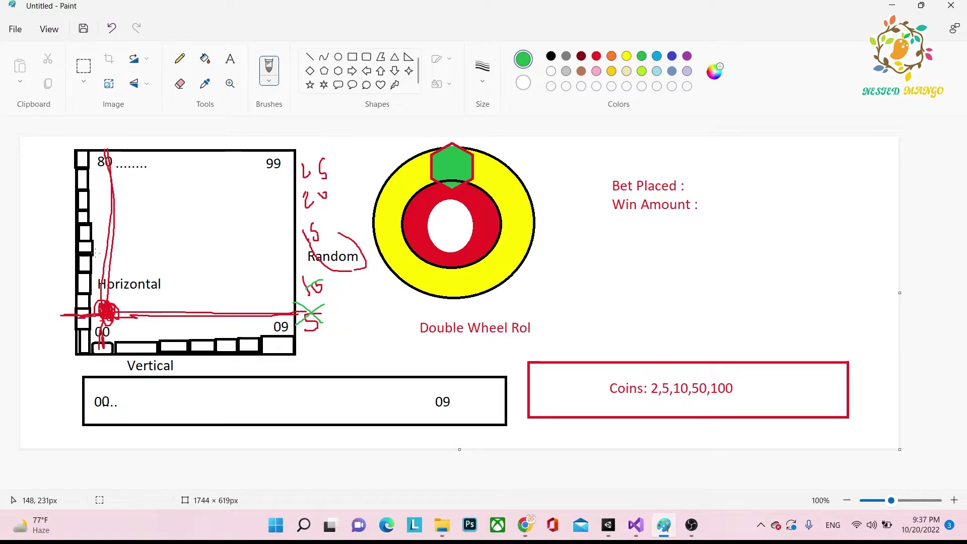
Step: Draw green check marks inside the grid, under Vertical, beside Random and under Horizontal
{"action": "left_click_drag", "start_coordinate": [162, 292], "coordinate": [215, 242]}
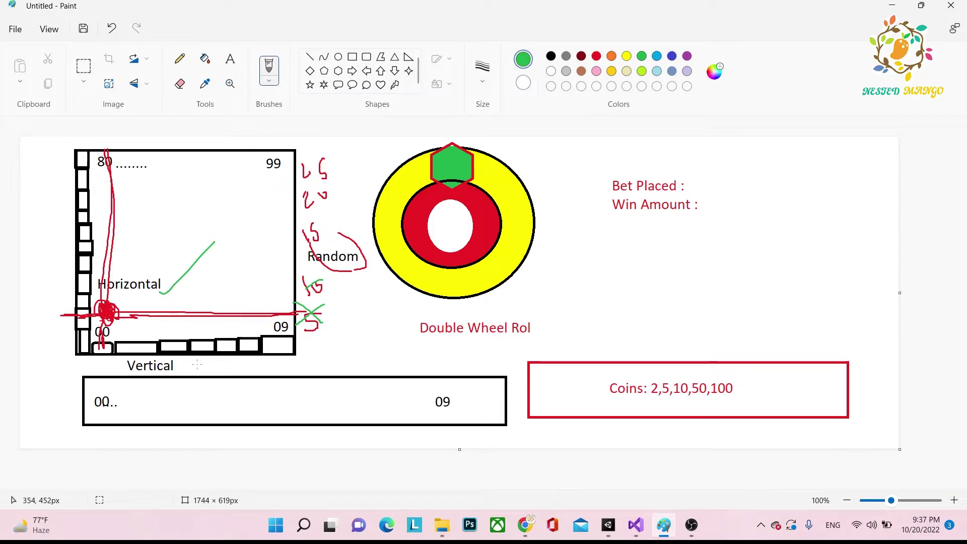
{"action": "mouse_move", "coordinate": [191, 364]}
{"action": "left_mouse_down"}
{"action": "mouse_move", "coordinate": [218, 369]}
{"action": "mouse_move", "coordinate": [254, 344]}
{"action": "left_mouse_up"}
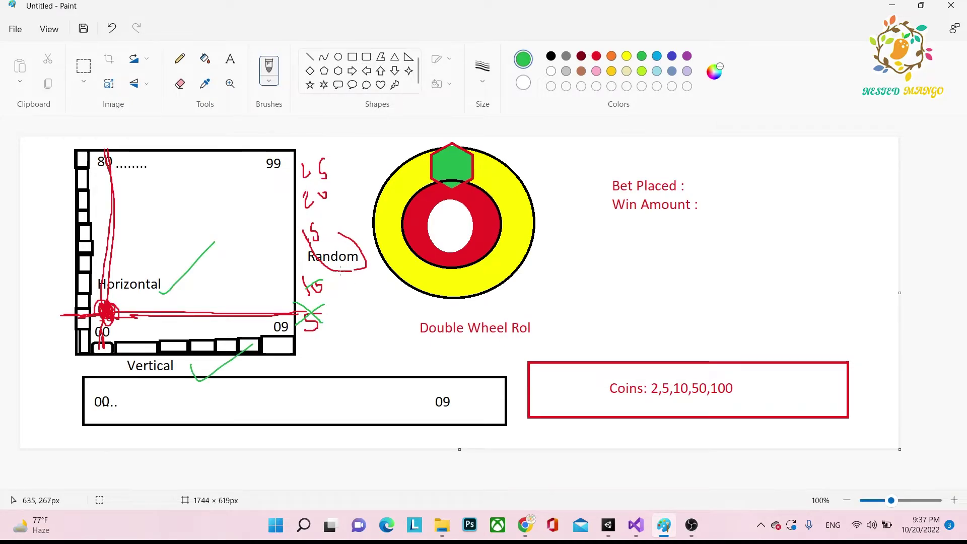
{"action": "mouse_move", "coordinate": [341, 272]}
{"action": "left_mouse_down"}
{"action": "mouse_move", "coordinate": [349, 291]}
{"action": "mouse_move", "coordinate": [379, 258]}
{"action": "left_mouse_up"}
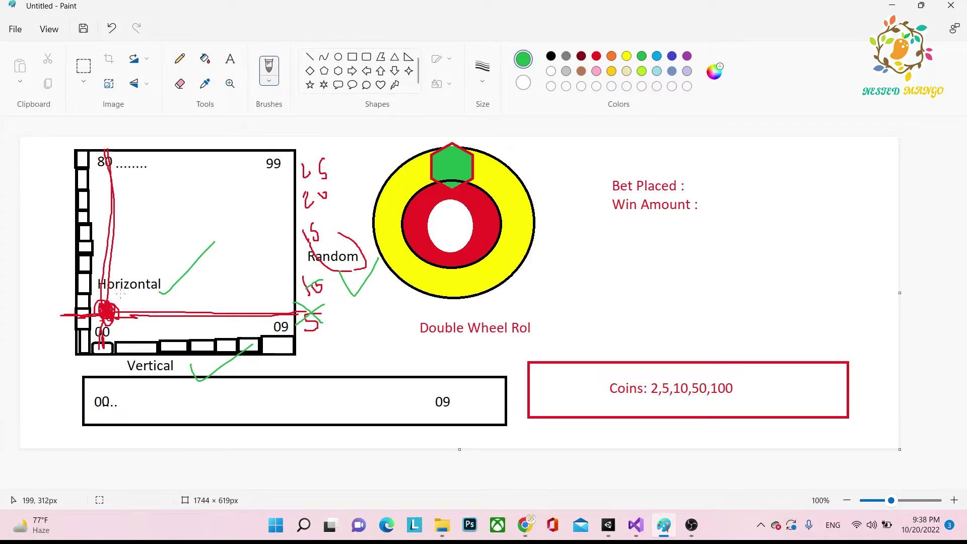
{"action": "mouse_move", "coordinate": [121, 295]}
{"action": "left_mouse_down"}
{"action": "mouse_move", "coordinate": [143, 305]}
{"action": "mouse_move", "coordinate": [124, 288]}
{"action": "mouse_move", "coordinate": [117, 298]}
{"action": "mouse_move", "coordinate": [160, 285]}
{"action": "mouse_move", "coordinate": [132, 278]}
{"action": "mouse_move", "coordinate": [127, 291]}
{"action": "mouse_move", "coordinate": [147, 292]}
{"action": "left_mouse_up"}
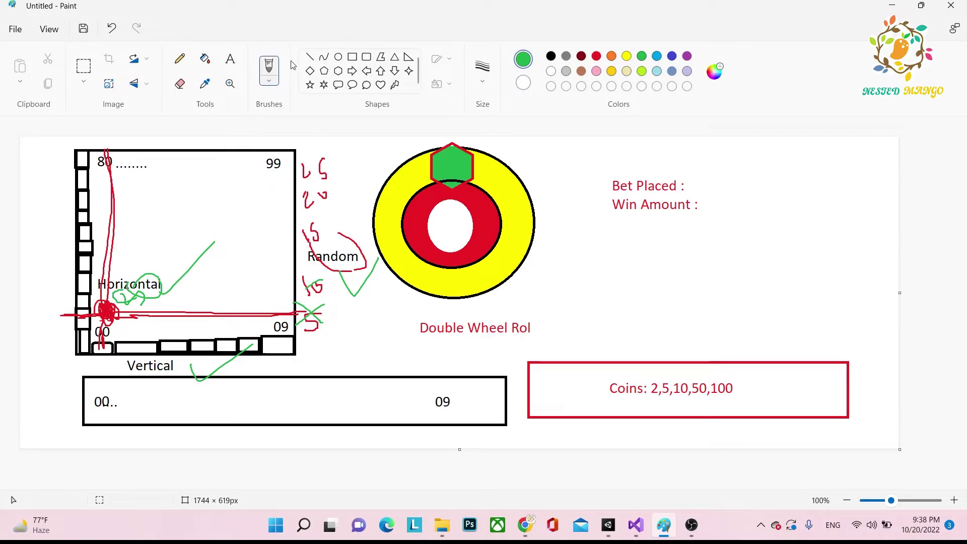
Step: Place a text box at the green hexagon, then switch from Paint to the Unity roulette scene
{"action": "left_click", "coordinate": [231, 59]}
{"action": "left_click", "coordinate": [454, 164]}
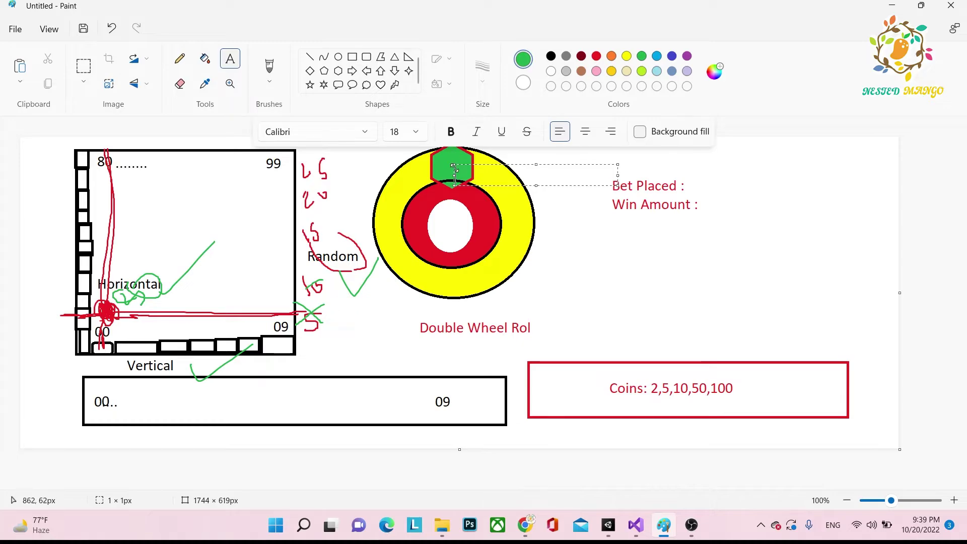
{"action": "key", "text": "alt+Tab"}
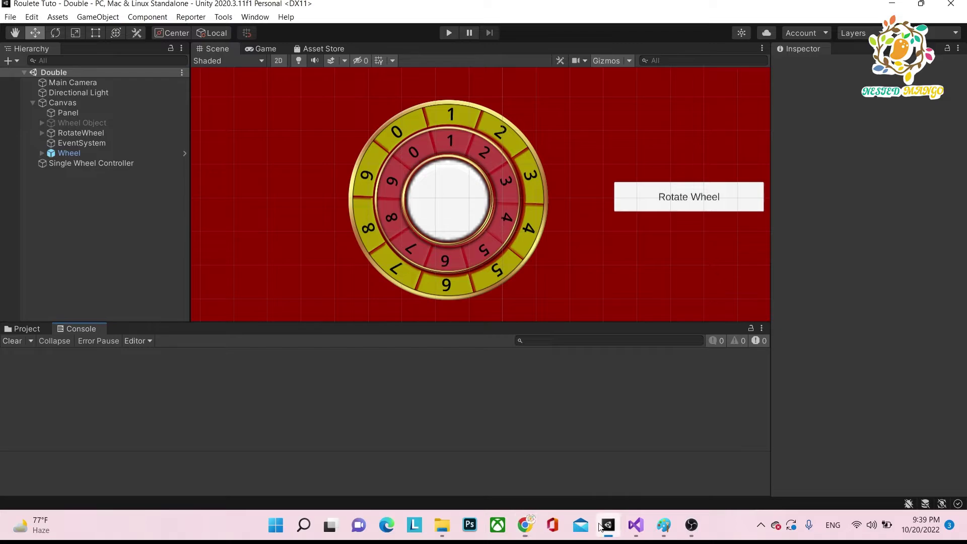
{"action": "key", "text": "alt+Tab"}
{"action": "key", "text": "alt+Tab"}
{"action": "key", "text": "alt+Tab"}
Step: Back in Paint, discard the empty text boxes by the wheel and Bet Placed after glancing at Unity
{"action": "left_click", "coordinate": [663, 526]}
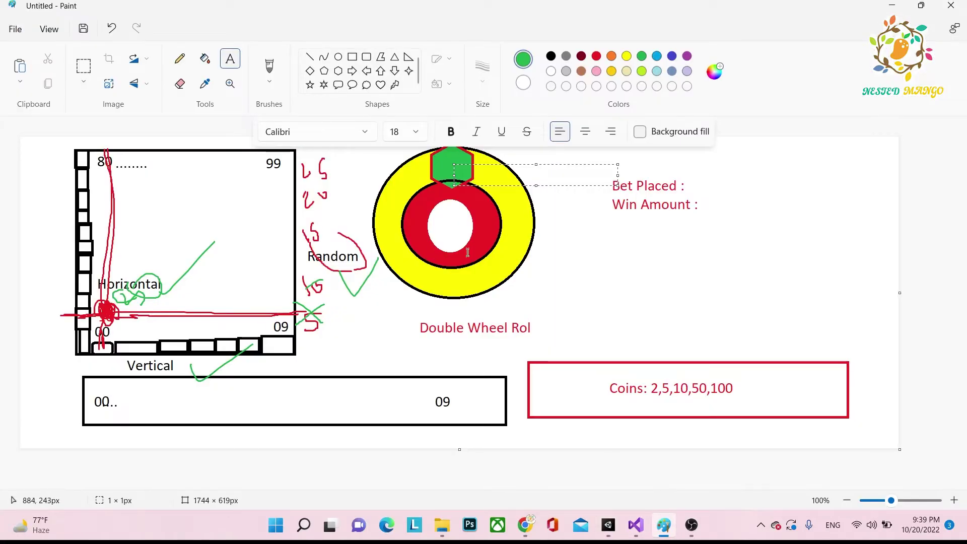
{"action": "key", "text": "alt+Tab"}
{"action": "key", "text": "alt+Tab"}
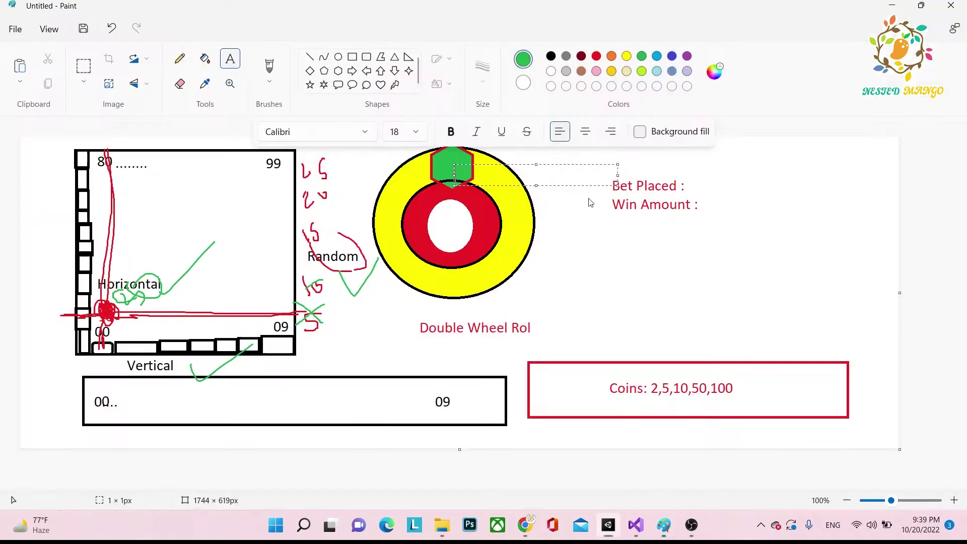
{"action": "left_click", "coordinate": [690, 190]}
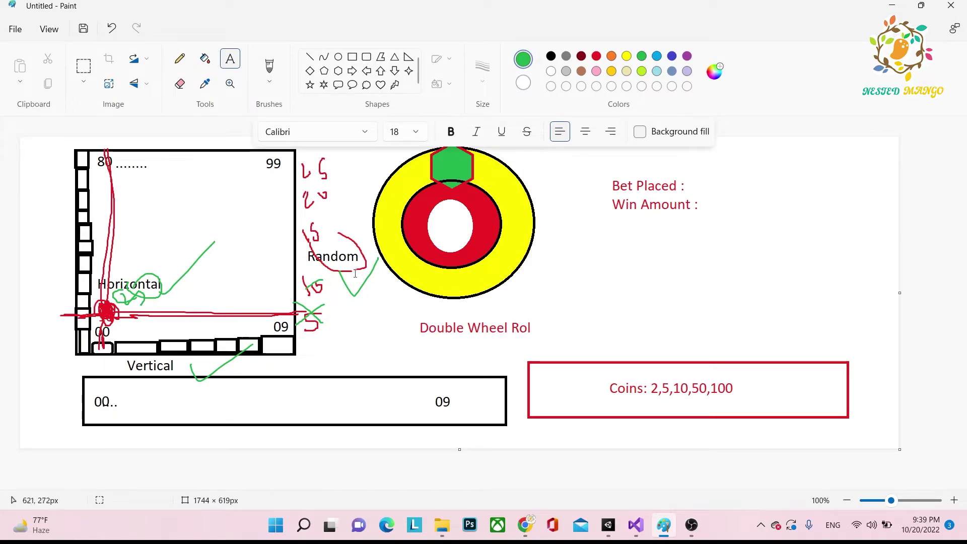
{"action": "left_click", "coordinate": [693, 185]}
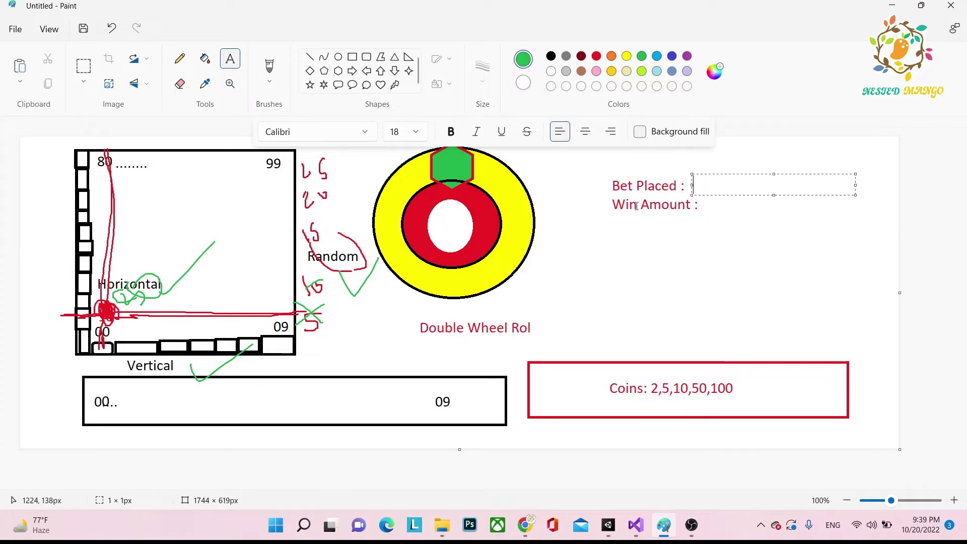
{"action": "left_click", "coordinate": [703, 205]}
{"action": "key", "text": "alt+Tab"}
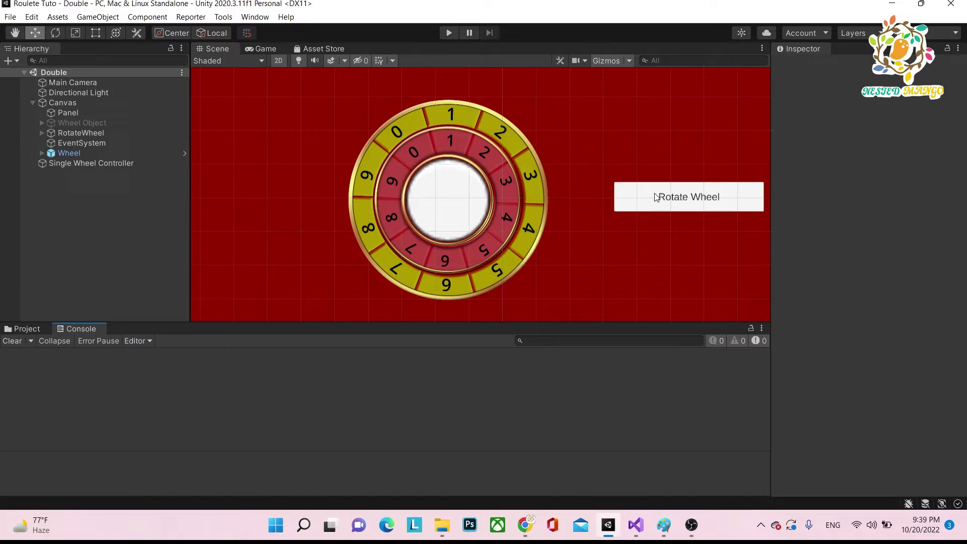
{"action": "key", "text": "alt+Tab"}
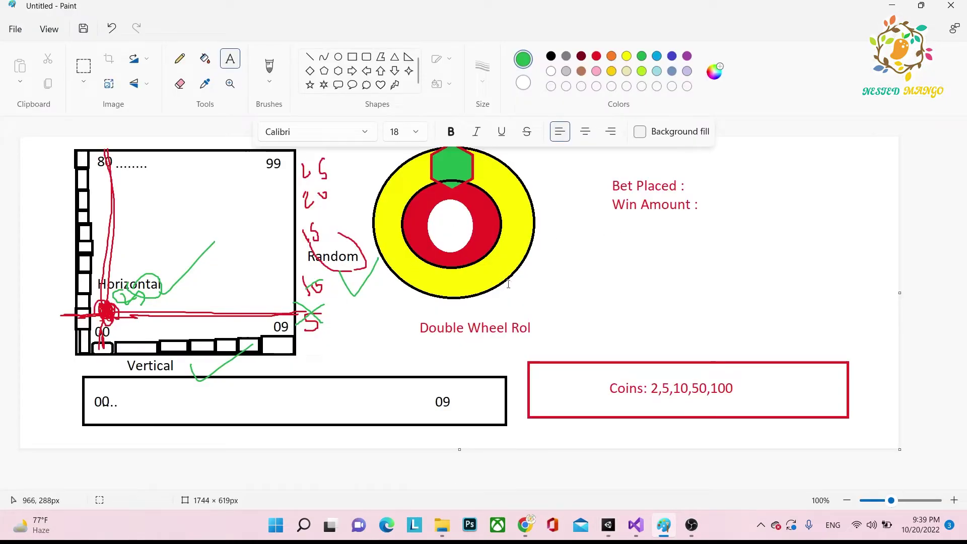
Step: Add a green 'Timer :' label below Win Amount, then return to Unity
{"action": "left_click", "coordinate": [563, 291]}
{"action": "type", "text": "Timer "}
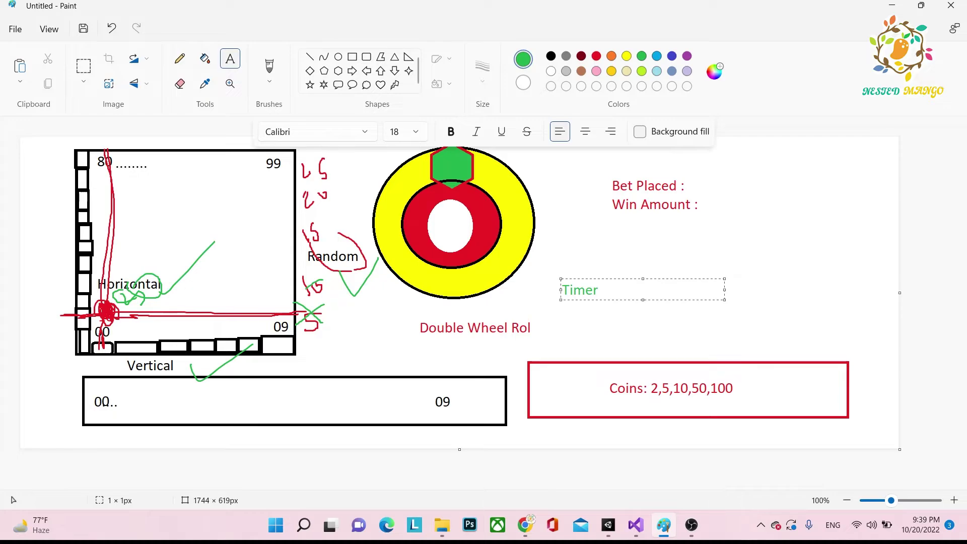
{"action": "type", "text": ":"}
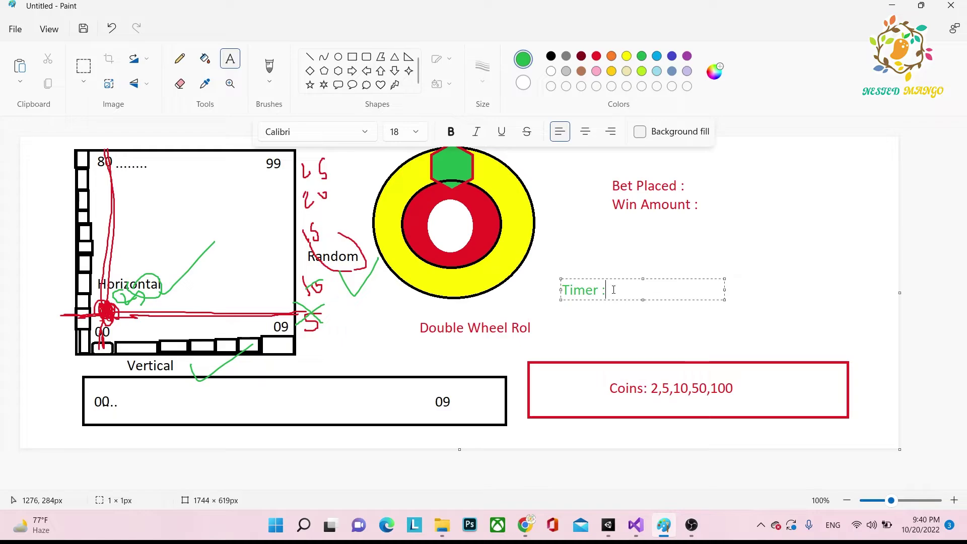
{"action": "key", "text": "alt+Tab"}
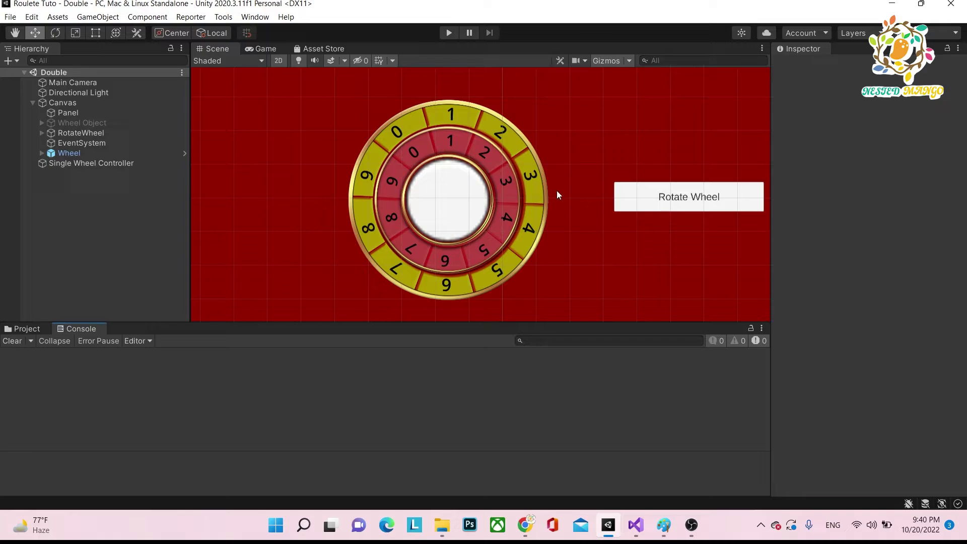
{"action": "key", "text": "alt+Tab"}
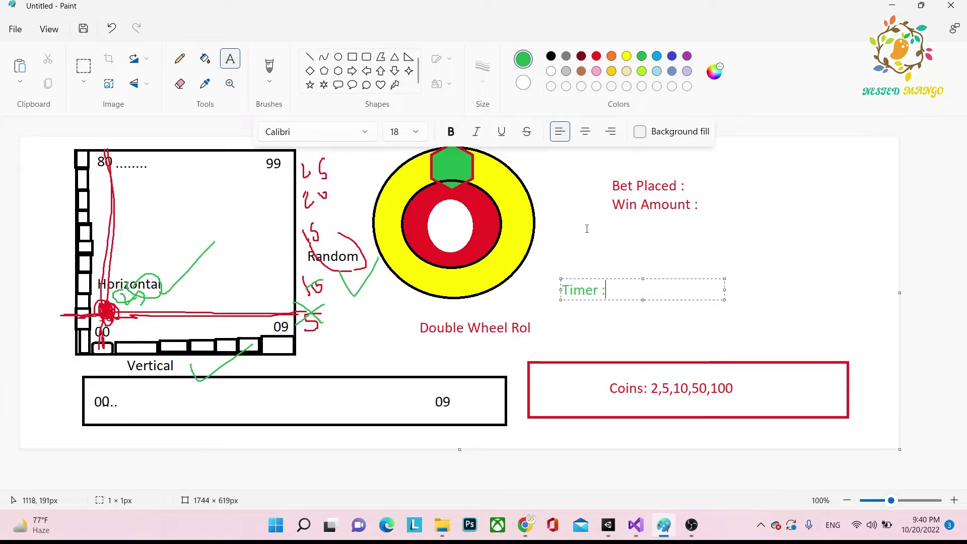
{"action": "key", "text": "alt+Tab"}
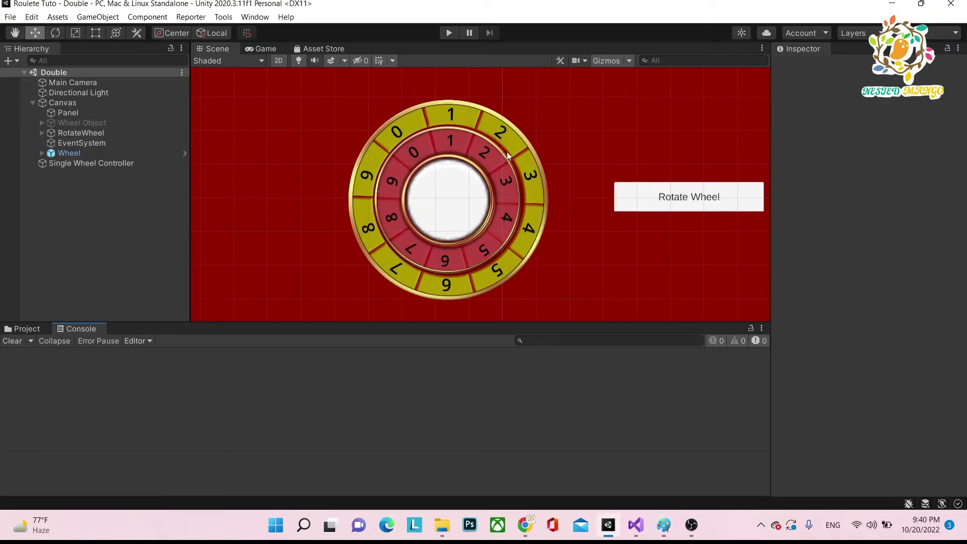
Step: Enter Play mode and select Single Wheel Controller to show Number 1 and Number 2 at 0
{"action": "left_click", "coordinate": [446, 32]}
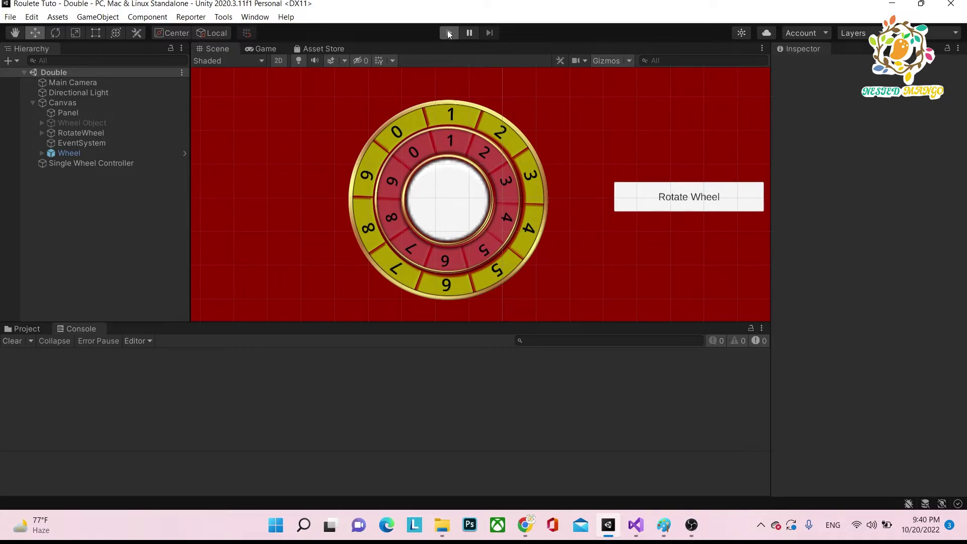
{"action": "left_click", "coordinate": [87, 134]}
{"action": "left_click", "coordinate": [76, 162]}
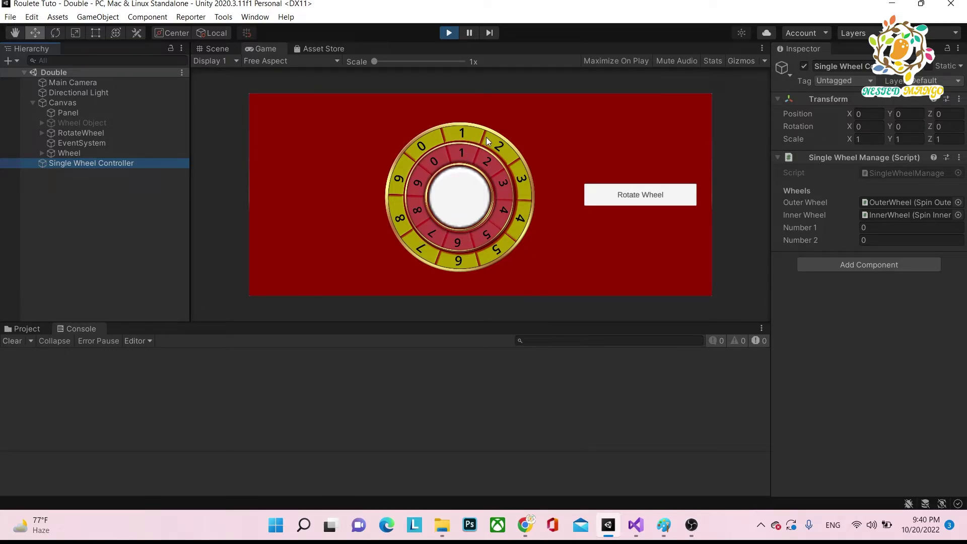
{"action": "left_click", "coordinate": [460, 162]}
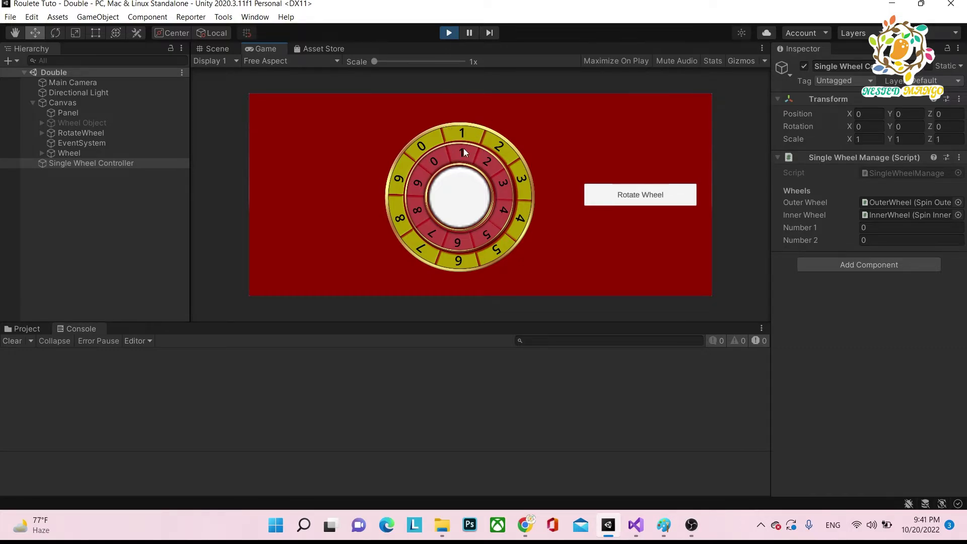
Step: Set Number 1 to 5 and Number 2 to 3, then spin the wheels with Rotate Wheel
{"action": "left_click", "coordinate": [871, 231]}
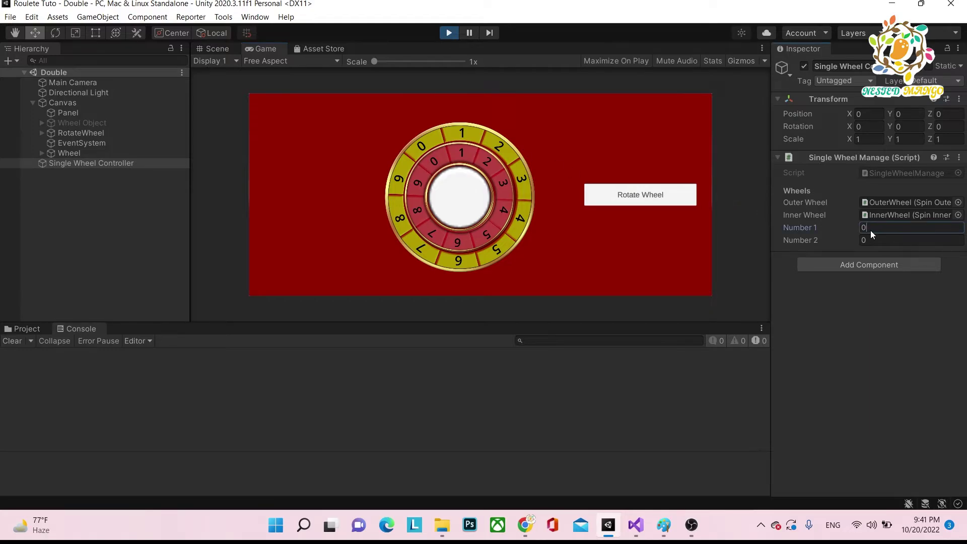
{"action": "type", "text": "5"}
{"action": "left_click", "coordinate": [885, 246]}
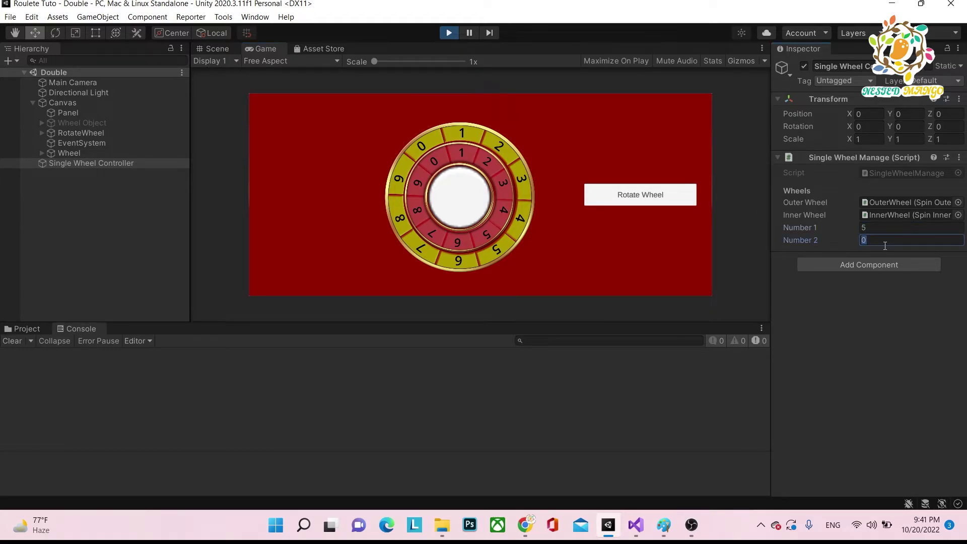
{"action": "type", "text": "3"}
{"action": "left_click", "coordinate": [614, 199]}
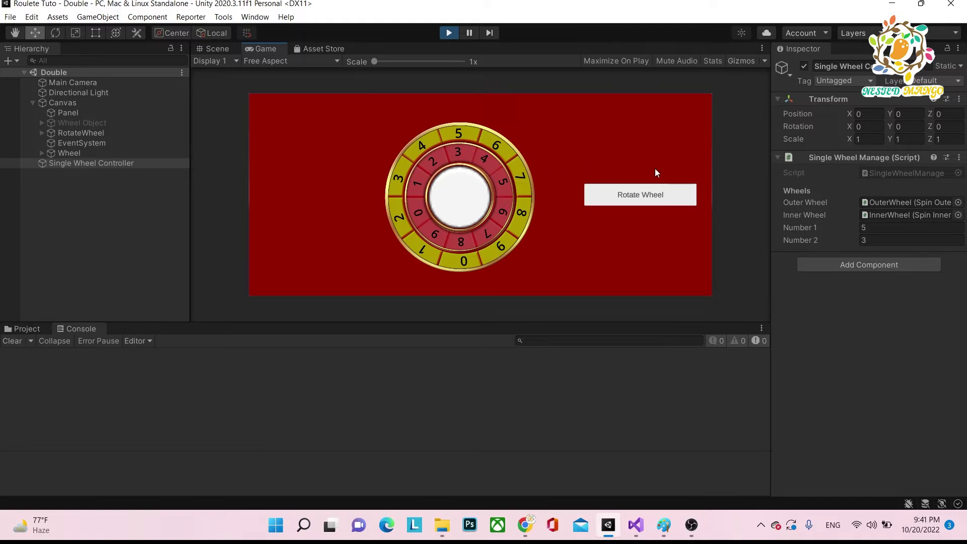
Step: Change Number 1 to 2 and Number 2 to 0, then switch back to Paint
{"action": "left_click", "coordinate": [874, 229]}
{"action": "type", "text": "2"}
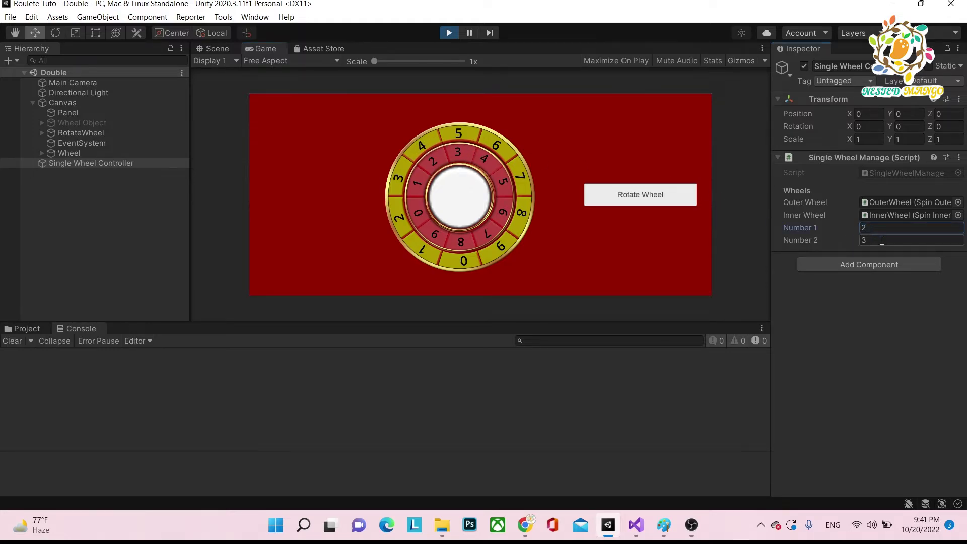
{"action": "left_click", "coordinate": [882, 240]}
{"action": "type", "text": "0"}
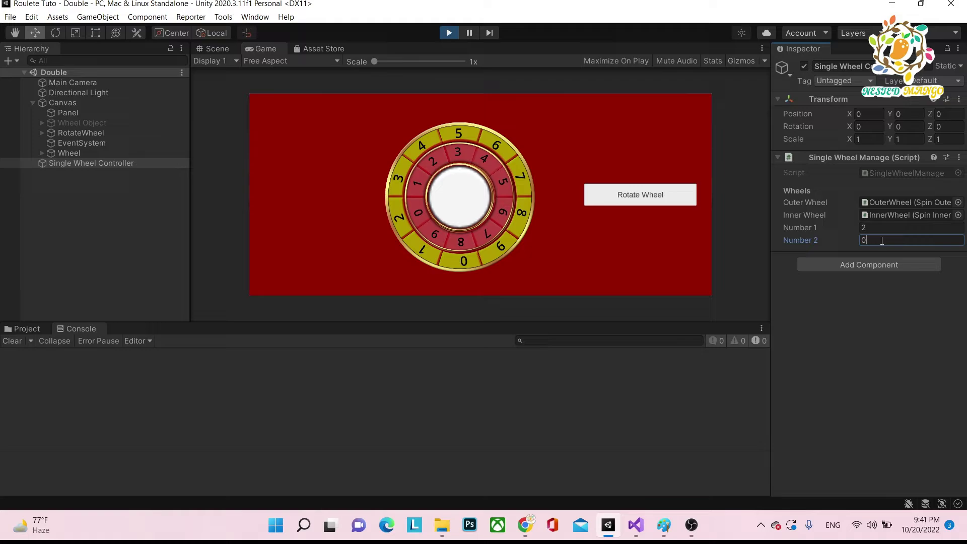
{"action": "left_click", "coordinate": [886, 322]}
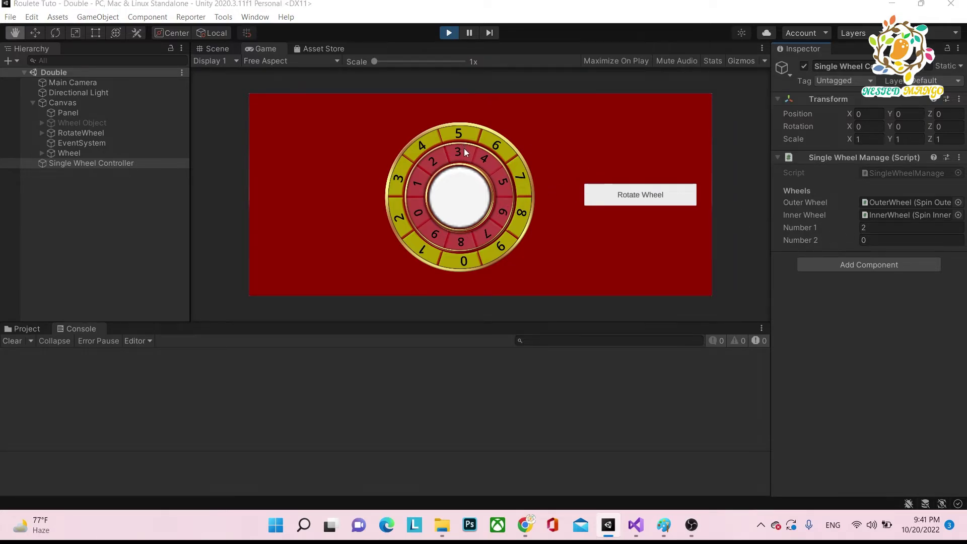
{"action": "key", "text": "alt+Tab"}
Step: Draw an empty text box inside the Paint grid sketch, then return to the Unity game view
{"action": "left_click_drag", "start_coordinate": [168, 215], "coordinate": [207, 246]}
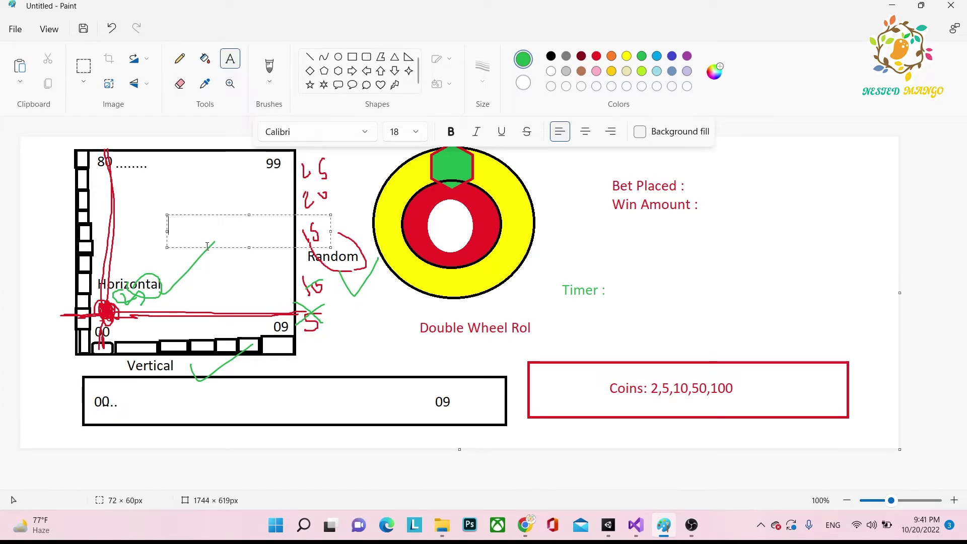
{"action": "key", "text": "alt+Tab"}
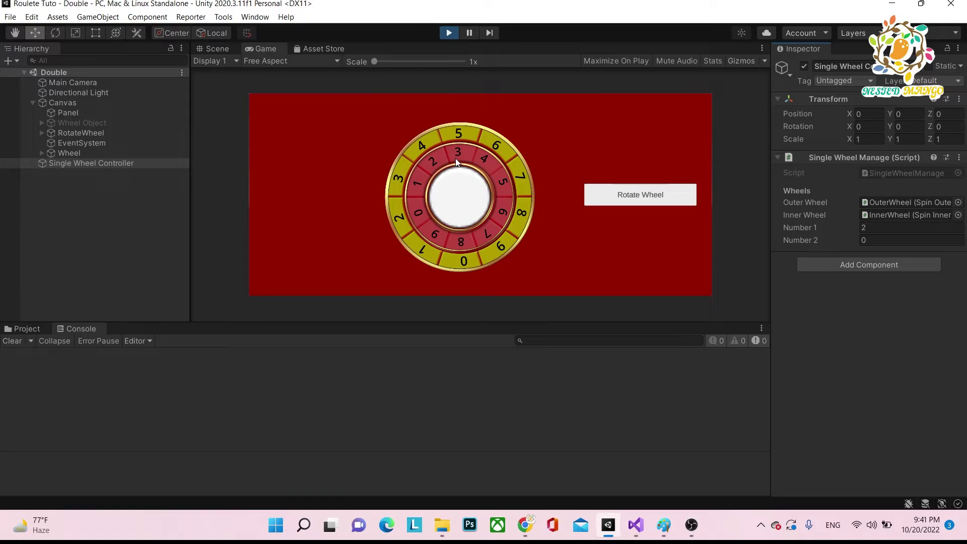
{"action": "key", "text": "alt+Tab"}
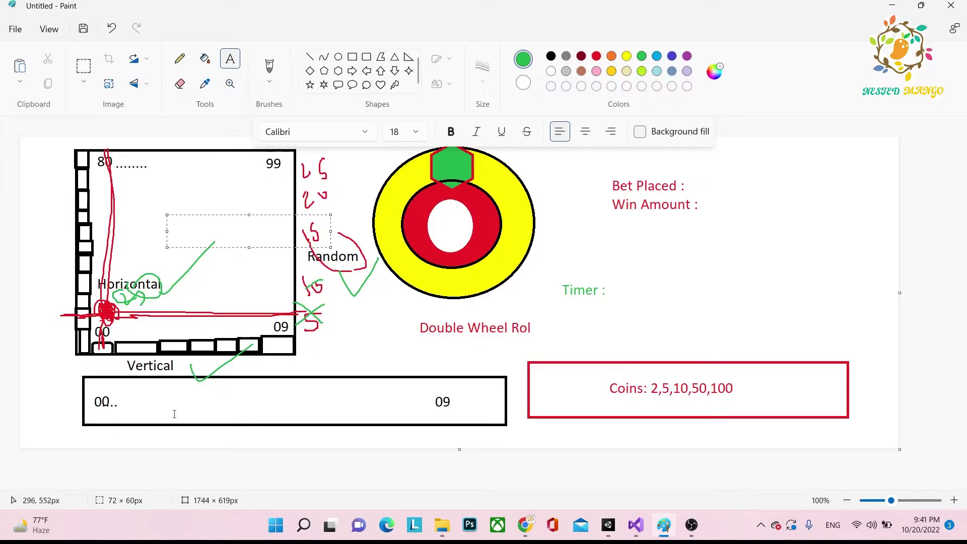
{"action": "key", "text": "alt+Tab"}
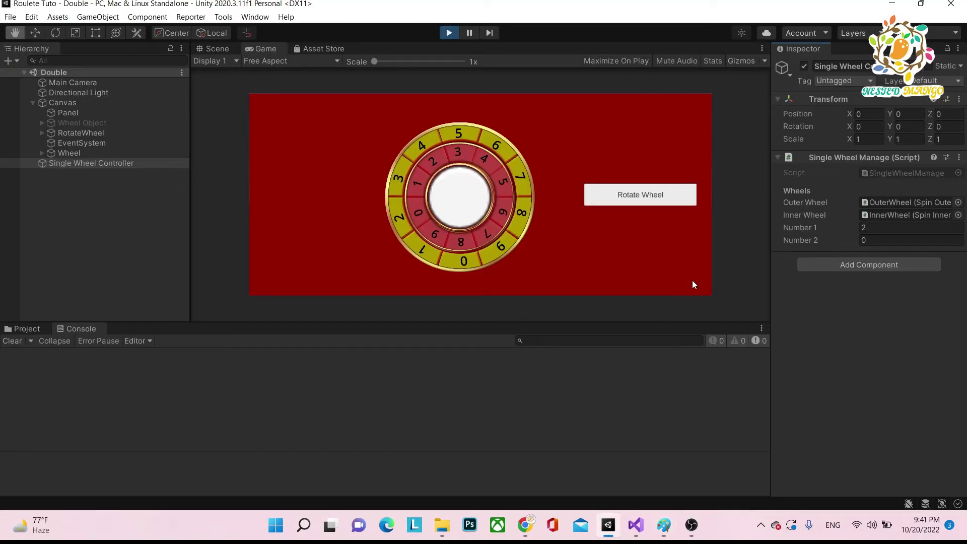
Step: Spin the wheels with Rotate Wheel, landing on 2 outside and 0 inside, then stop Play mode
{"action": "left_click", "coordinate": [616, 196]}
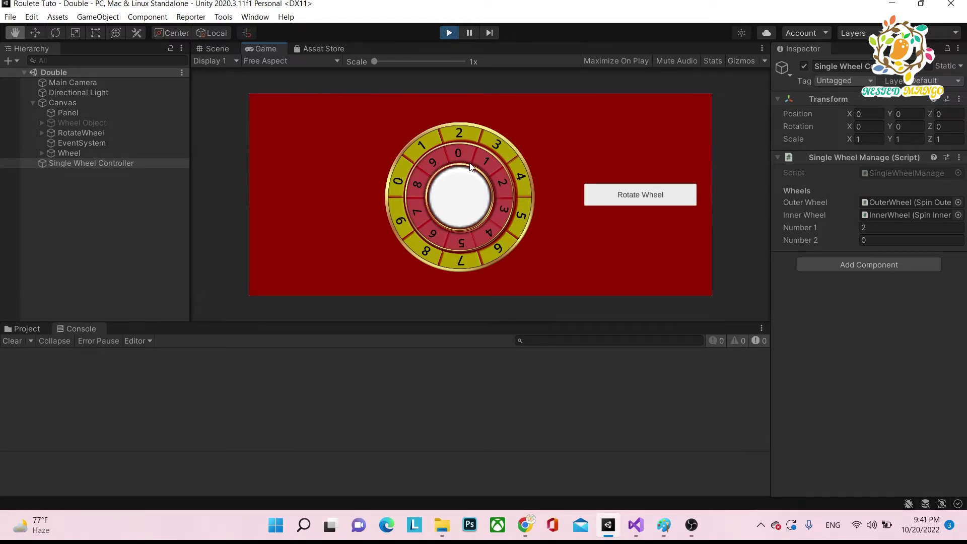
{"action": "key", "text": "w"}
{"action": "left_click", "coordinate": [449, 33]}
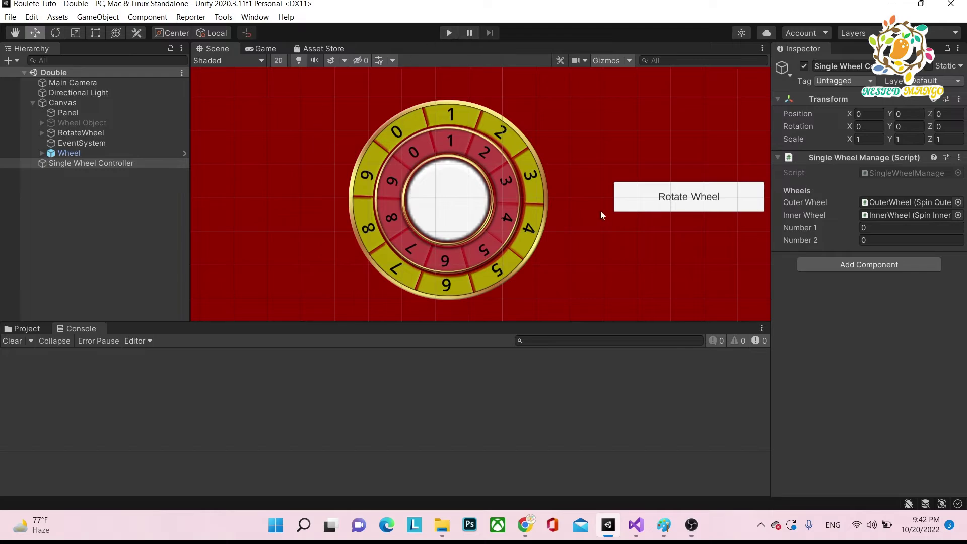
Step: Select OuterWheel under Wheel and open its SpinOuterWheel.cs script in Visual Studio
{"action": "left_click", "coordinate": [42, 133]}
{"action": "left_click", "coordinate": [49, 134]}
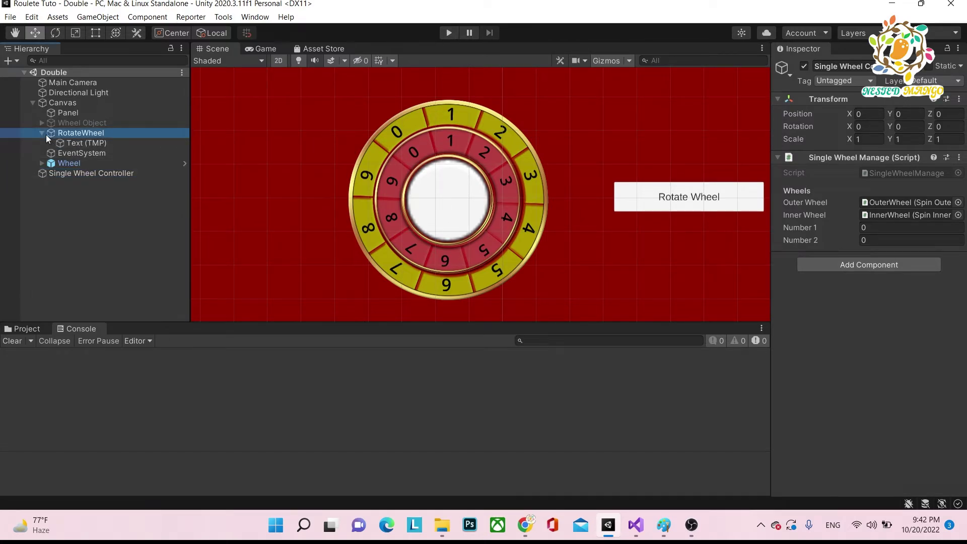
{"action": "left_click", "coordinate": [42, 134]}
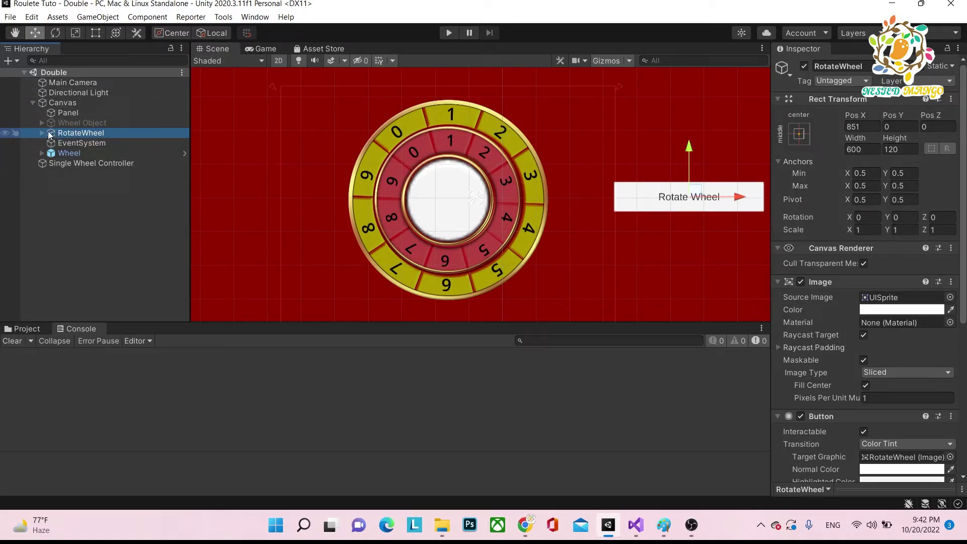
{"action": "left_click", "coordinate": [42, 153]}
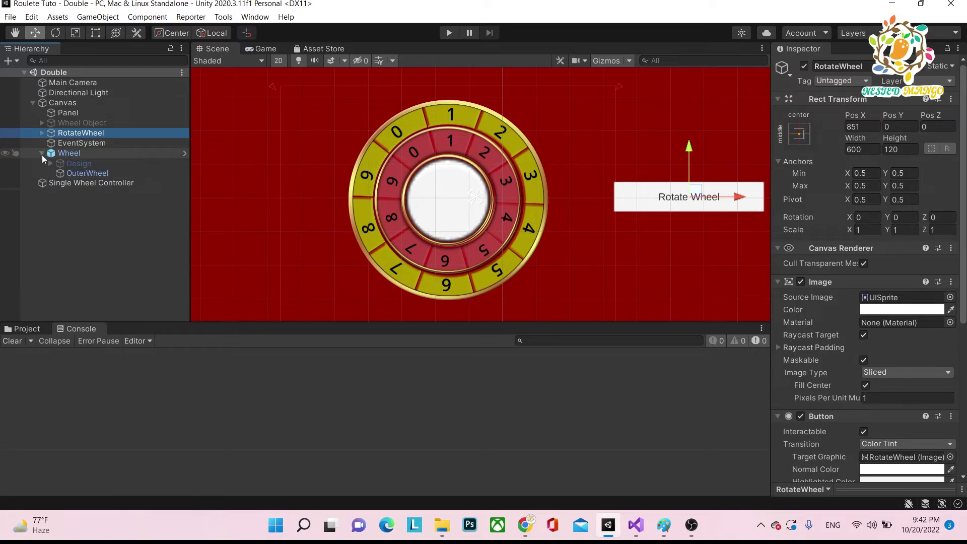
{"action": "left_click", "coordinate": [86, 173]}
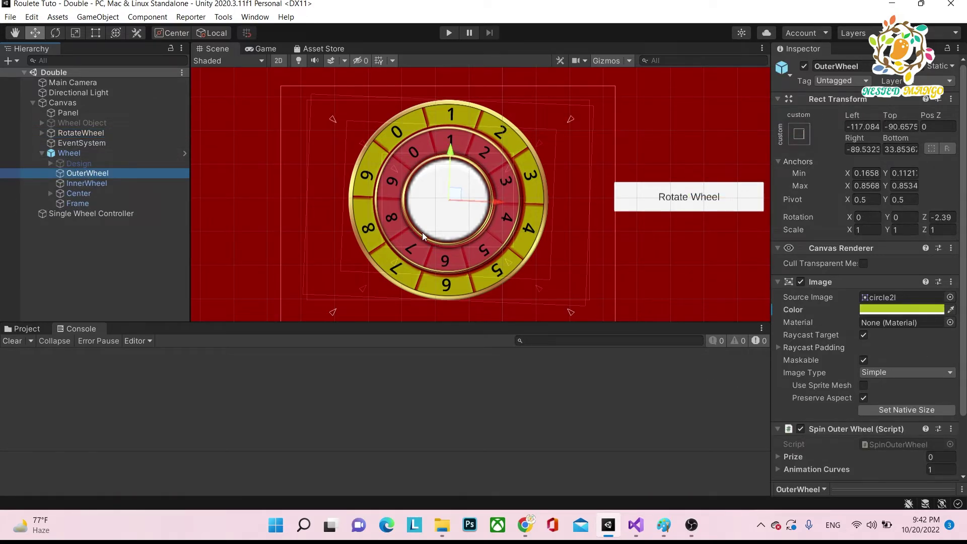
{"action": "scroll", "coordinate": [891, 380], "scroll_direction": "down", "scroll_amount": 3}
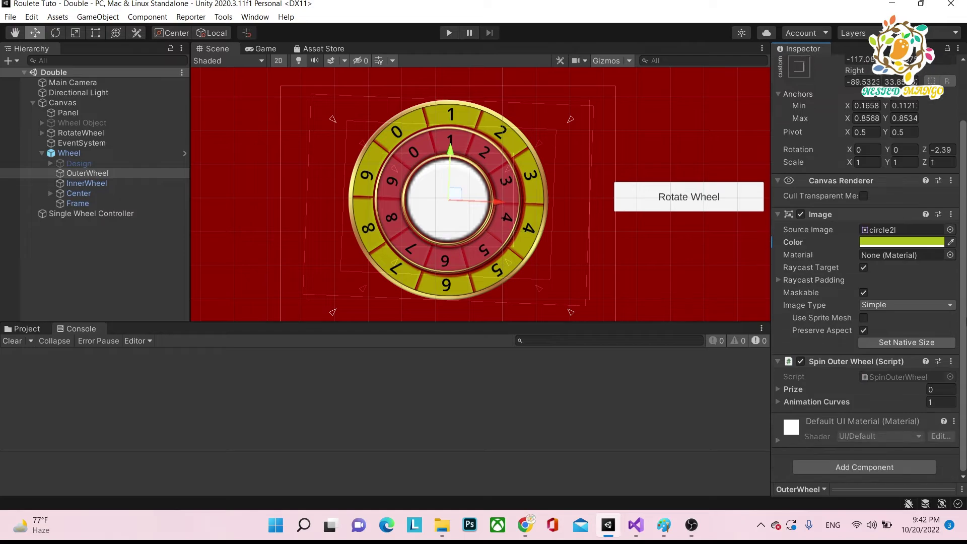
{"action": "double_click", "coordinate": [891, 379]}
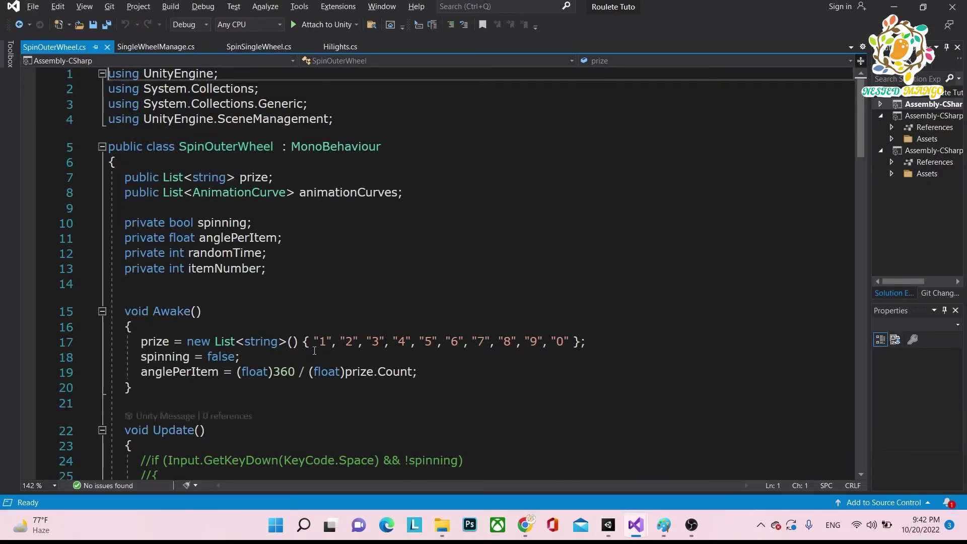
Step: Select line 17's prize list in SpinOuterWheel.cs and compare it against the wheel in Unity
{"action": "left_click_drag", "start_coordinate": [139, 343], "coordinate": [590, 348]}
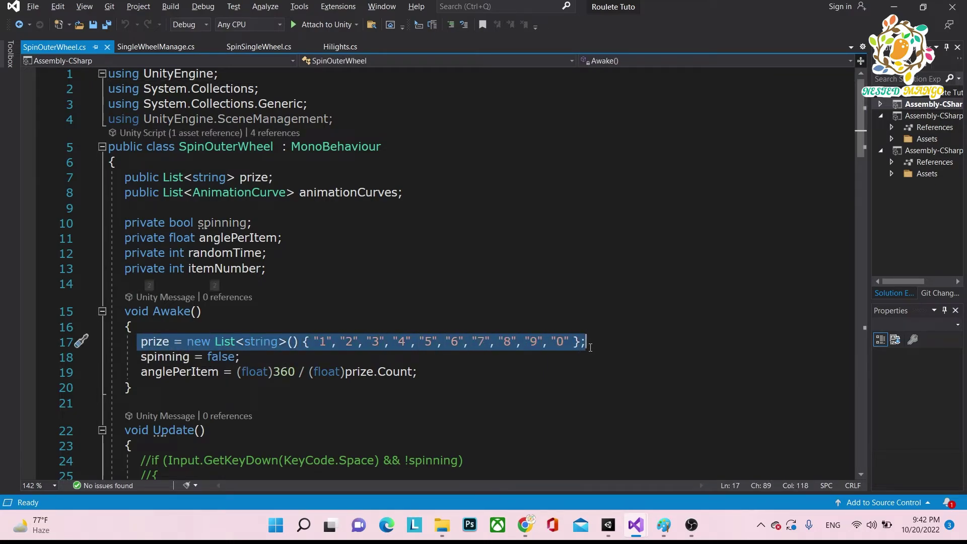
{"action": "key", "text": "alt+Tab"}
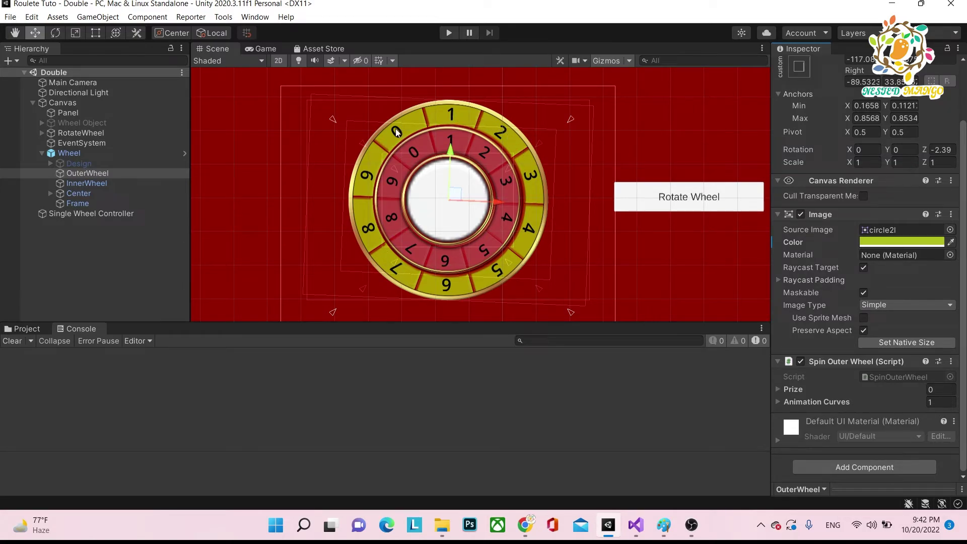
{"action": "key", "text": "alt+Tab"}
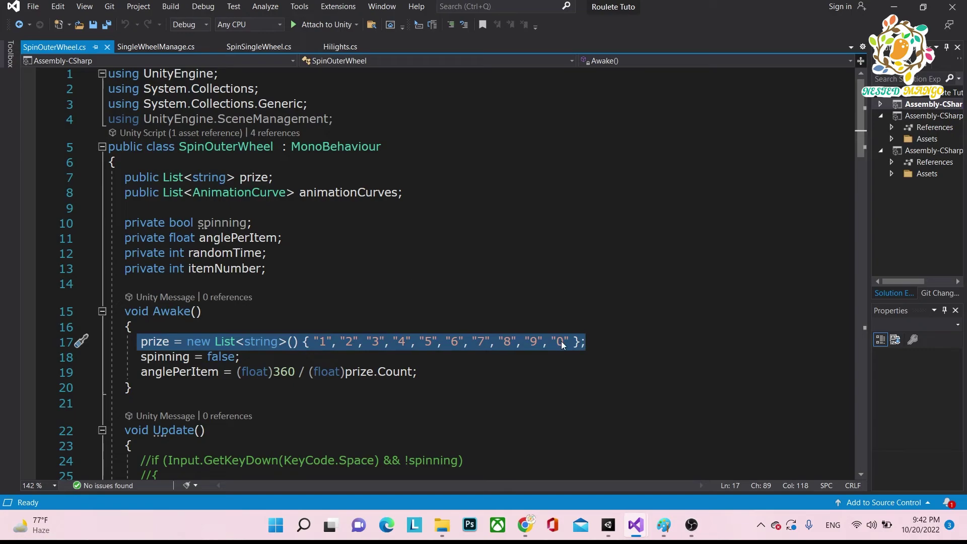
{"action": "key", "text": "alt+Tab"}
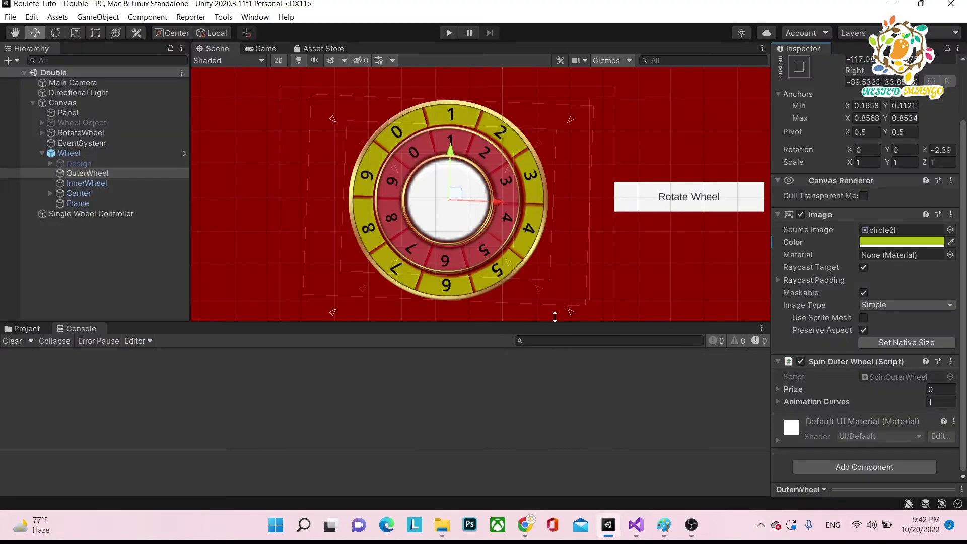
Step: Run the scene, check the outer wheel's 10-entry Prize list, and return to SpinOuterWheel.cs
{"action": "left_click", "coordinate": [450, 33]}
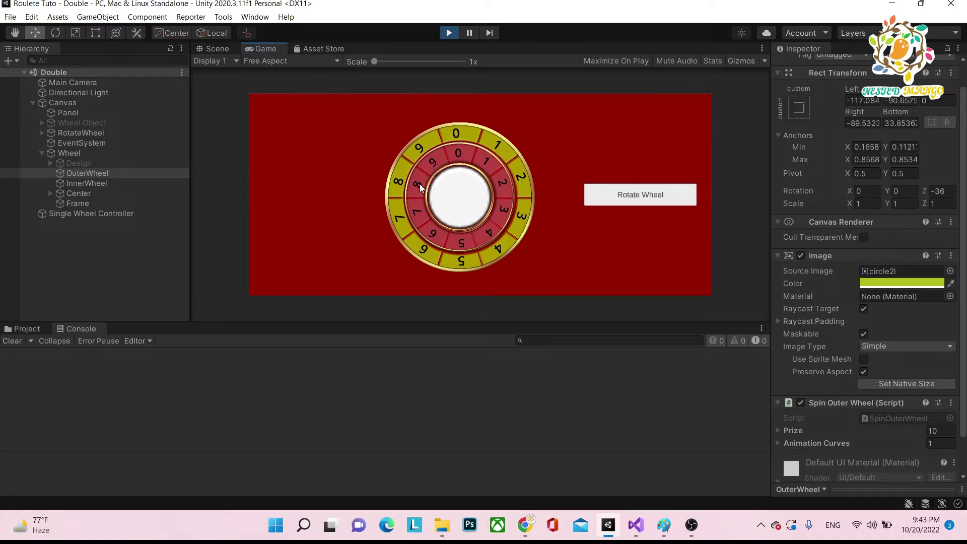
{"action": "key", "text": "alt+Tab"}
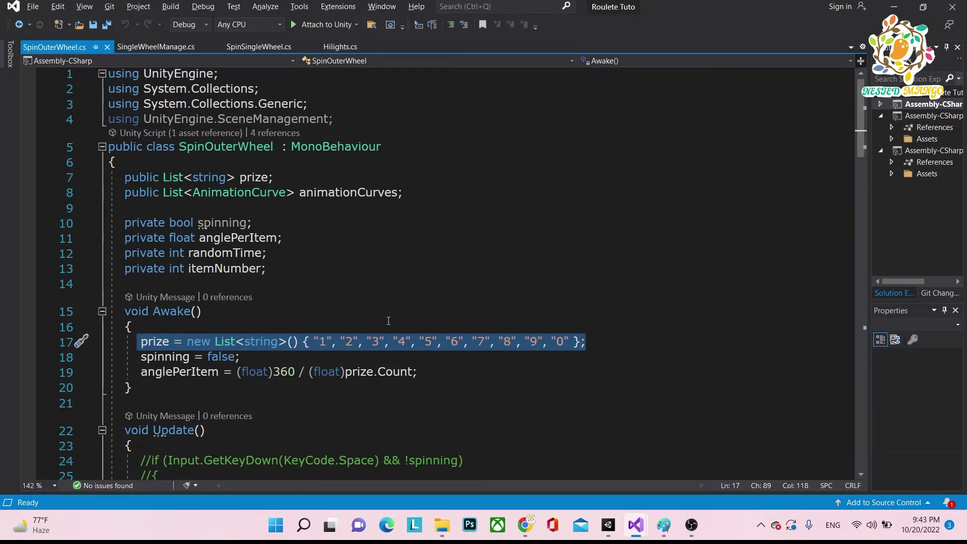
{"action": "key", "text": "alt+Tab"}
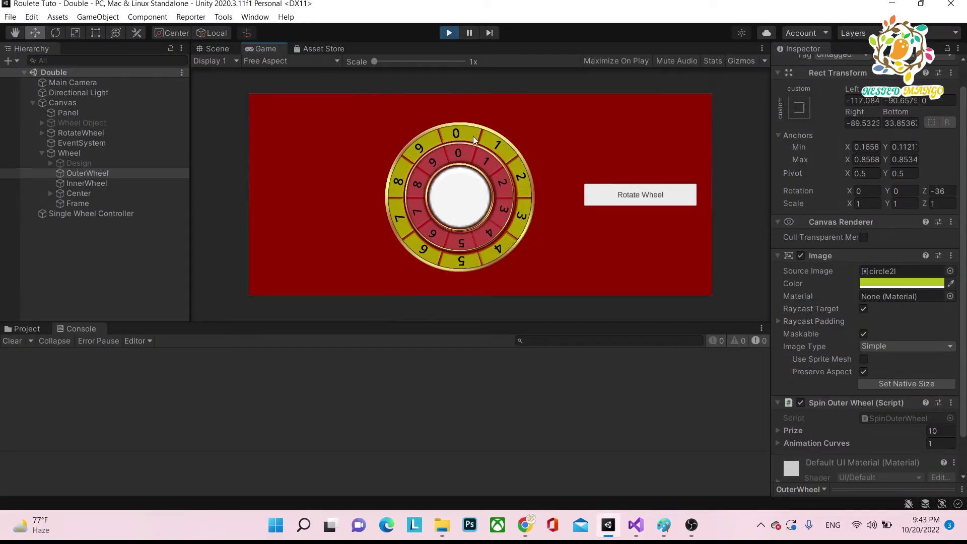
{"action": "key", "text": "alt+Tab"}
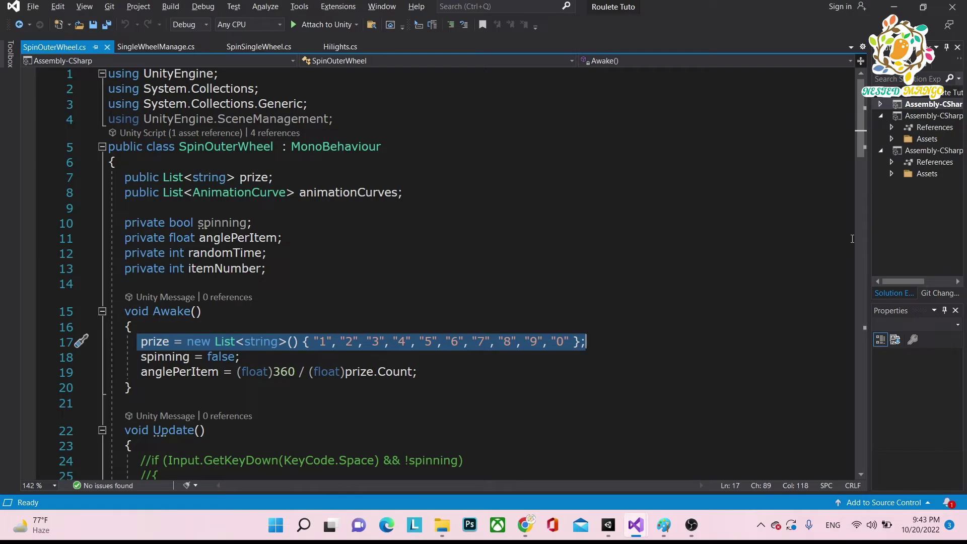
{"action": "left_click_drag", "start_coordinate": [861, 157], "coordinate": [895, 322]}
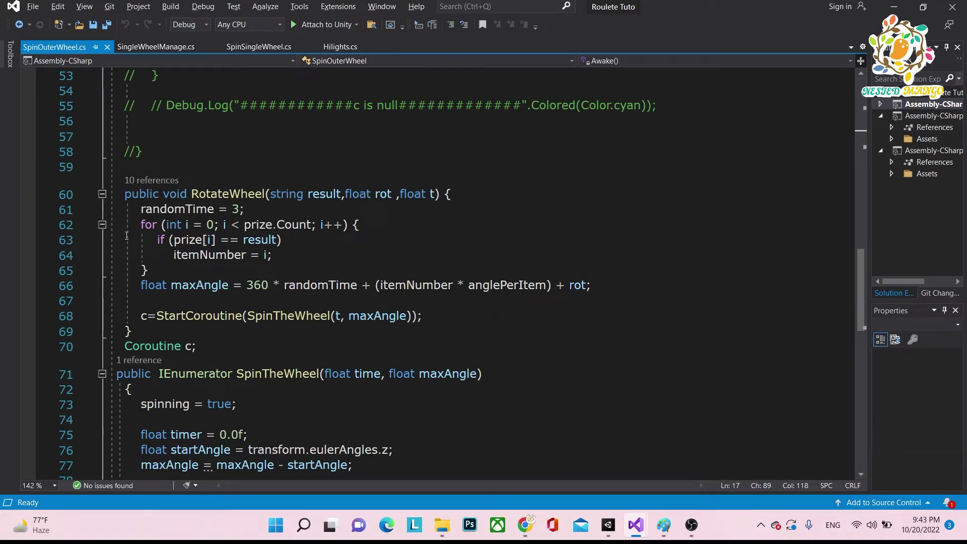
Step: Review the RotateWheel method, highlighting its result, rot and t parameters and rotation lines
{"action": "left_click_drag", "start_coordinate": [108, 225], "coordinate": [428, 330]}
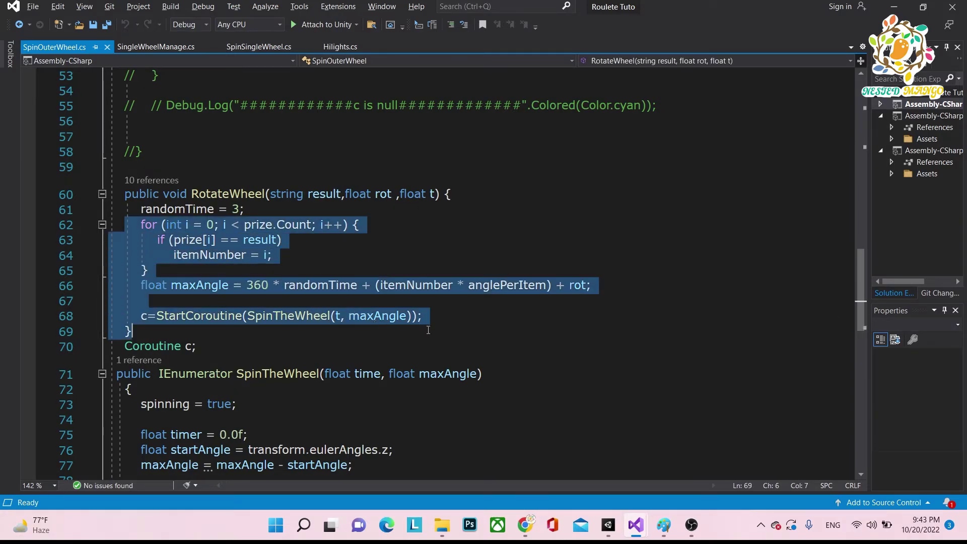
{"action": "left_click", "coordinate": [330, 200]}
{"action": "left_click", "coordinate": [384, 194]}
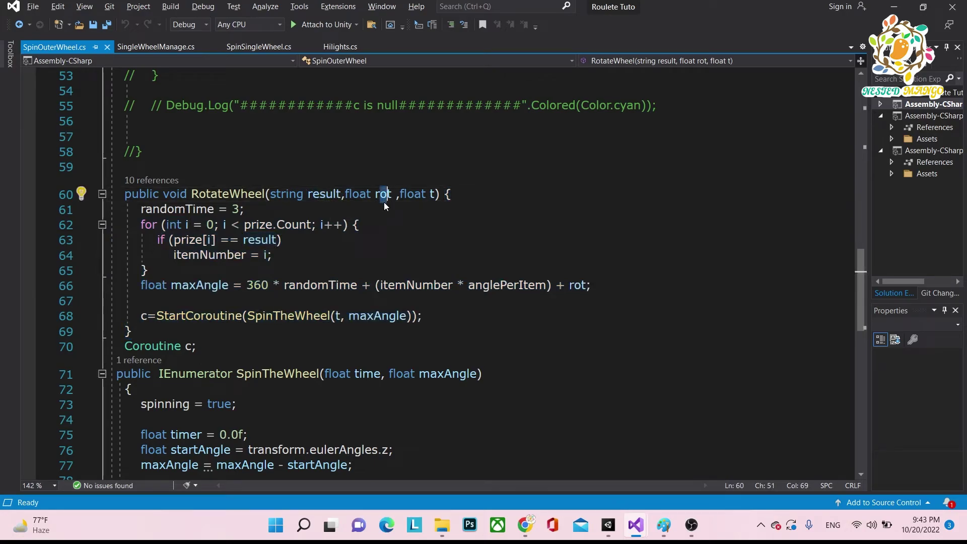
{"action": "left_click", "coordinate": [433, 194]}
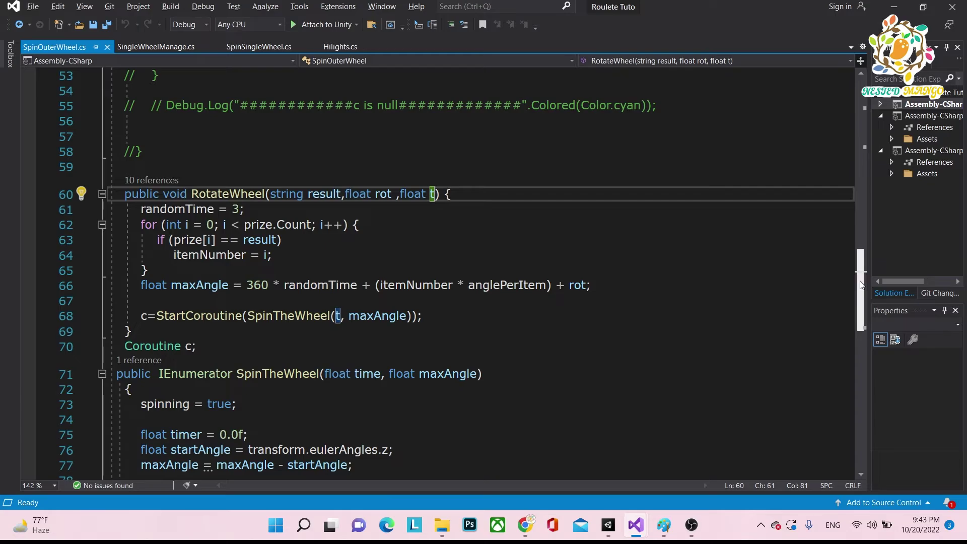
{"action": "left_click_drag", "start_coordinate": [861, 285], "coordinate": [870, 335]}
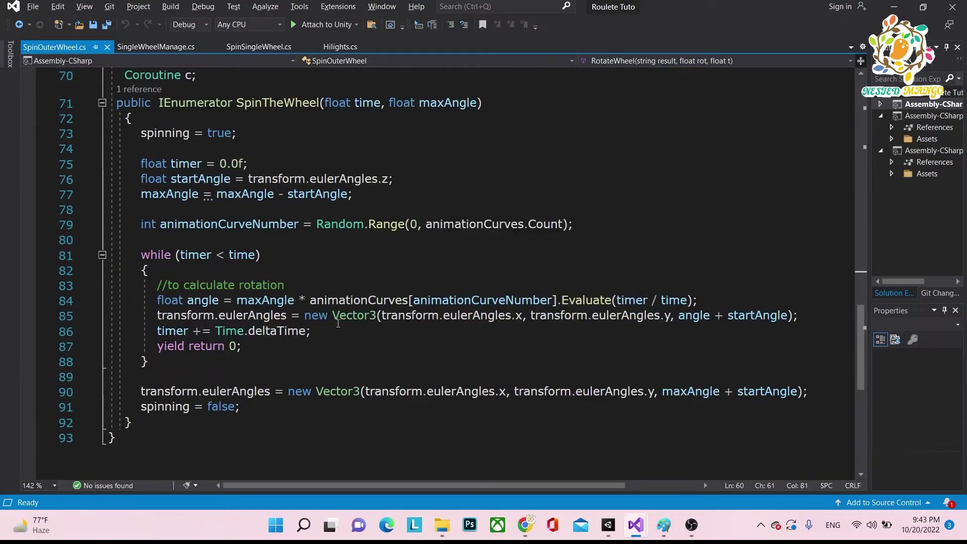
{"action": "left_click", "coordinate": [453, 316]}
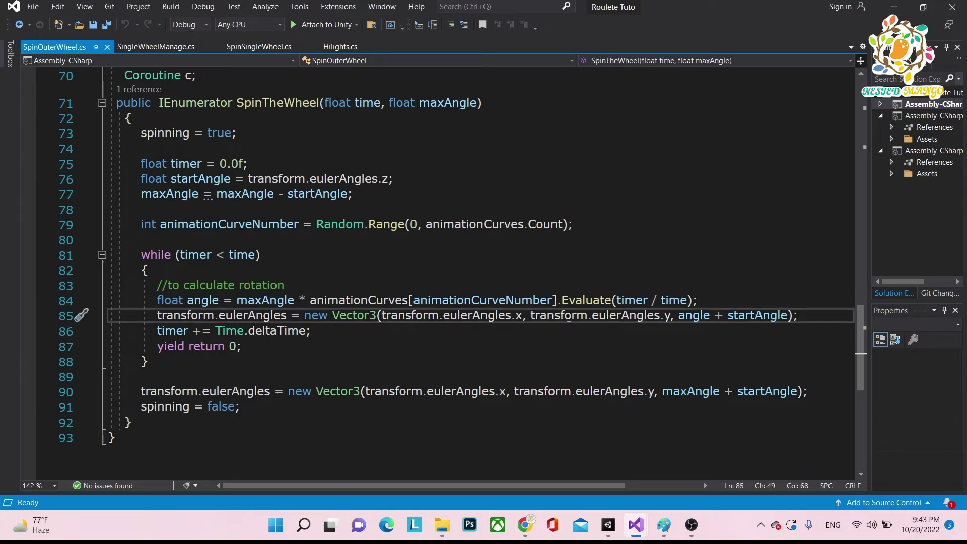
{"action": "left_click", "coordinate": [441, 393]}
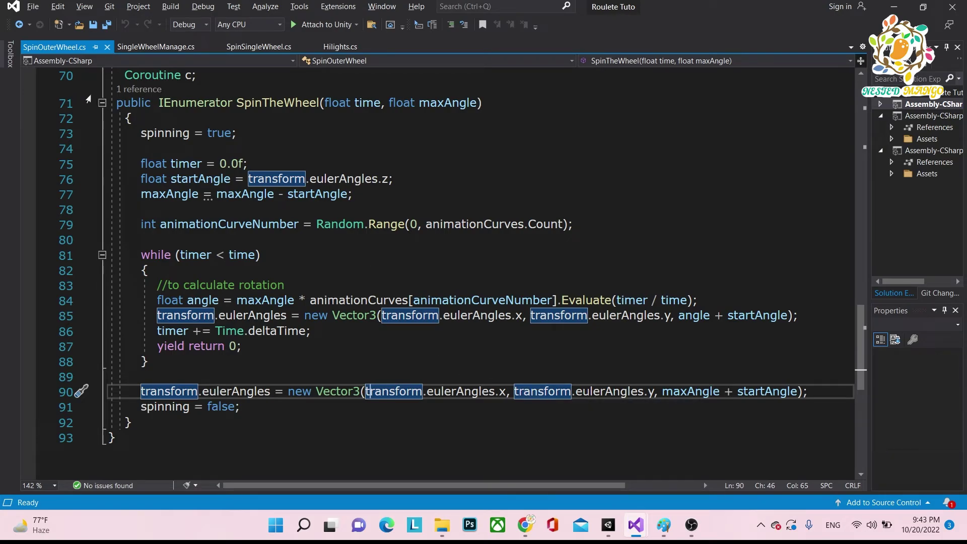
Step: Back in Unity, select InnerWheel to show its Spin Inner Wheel script
{"action": "key", "text": "alt"}
{"action": "key", "text": "alt+Tab"}
{"action": "left_click", "coordinate": [95, 184]}
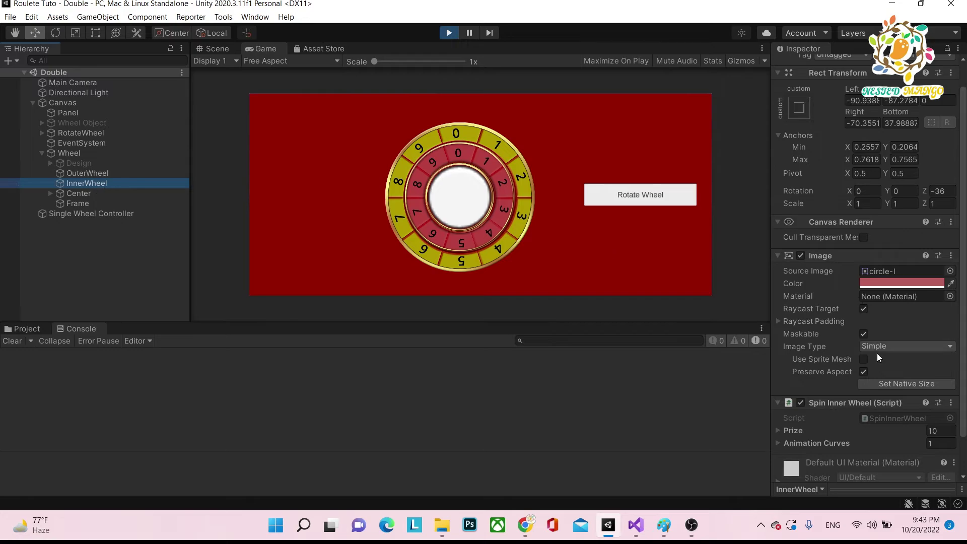
Step: Open SpinInnerWheel.cs from the InnerWheel Inspector and compare its prize list with the running game
{"action": "double_click", "coordinate": [869, 419]}
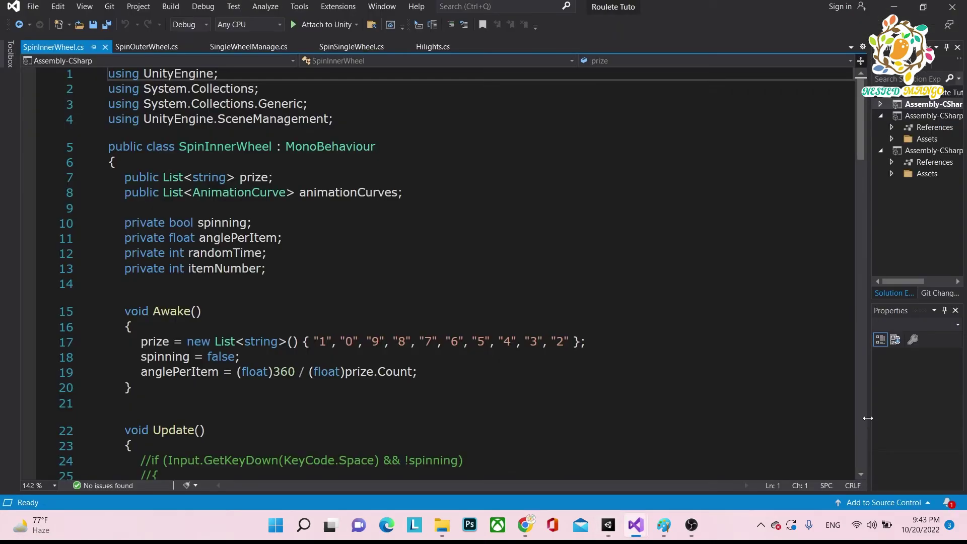
{"action": "key", "text": "alt+Tab"}
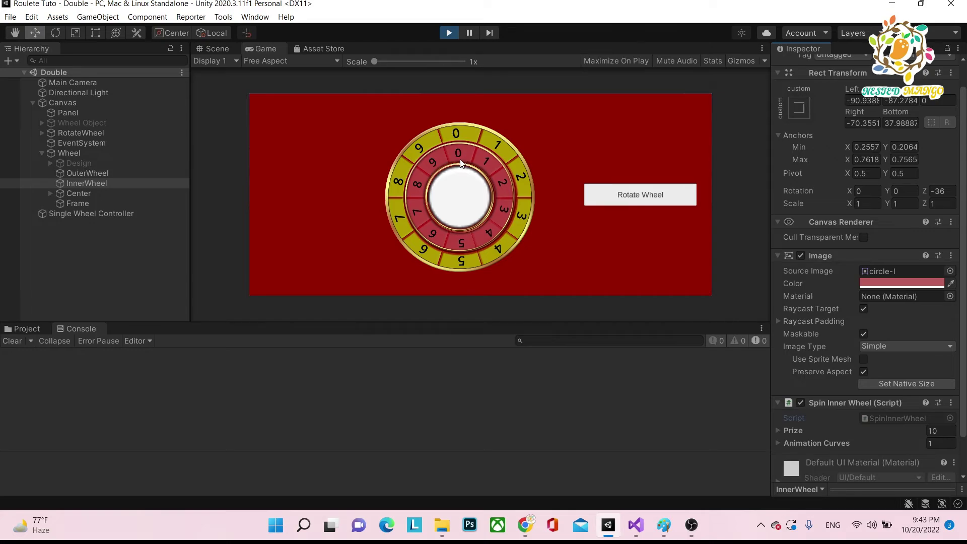
{"action": "key", "text": "alt+Tab"}
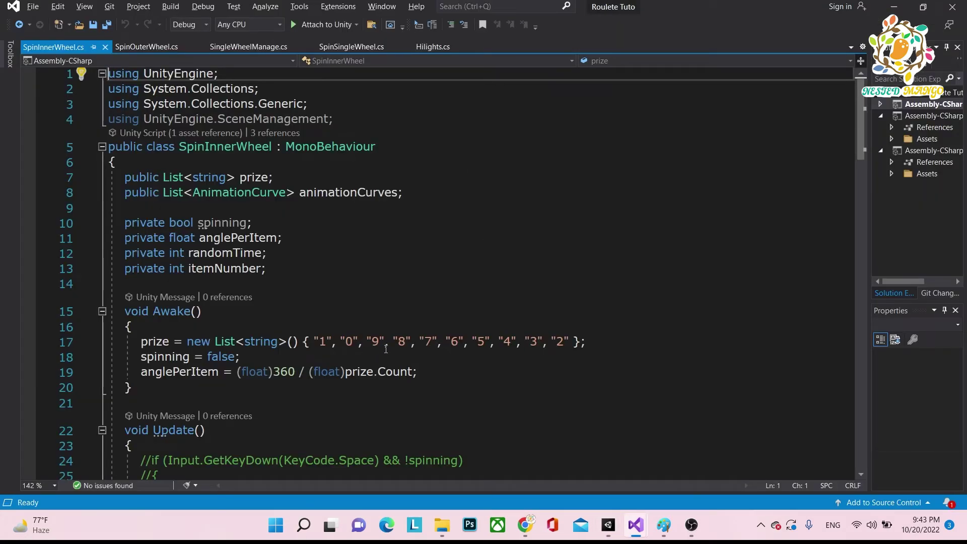
{"action": "key", "text": "alt+Tab"}
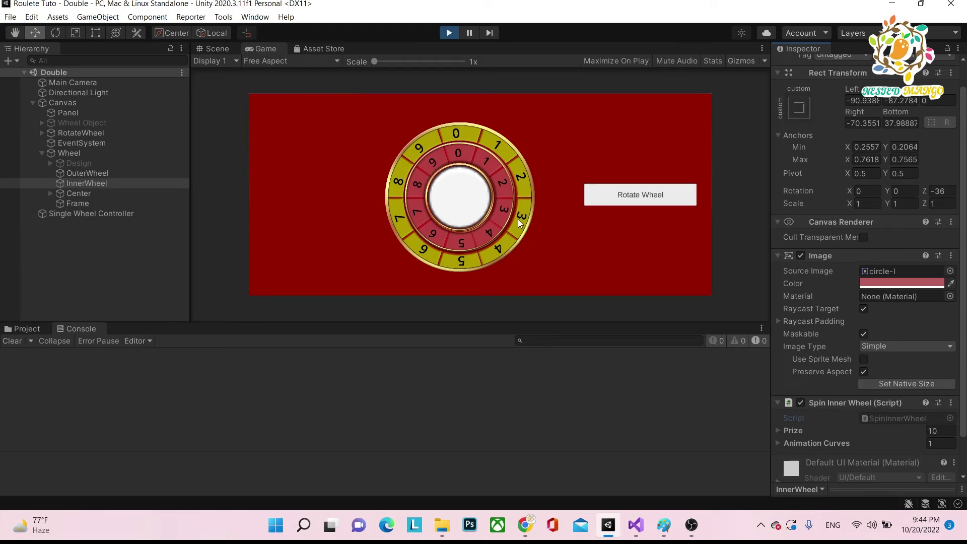
{"action": "key", "text": "alt+Tab"}
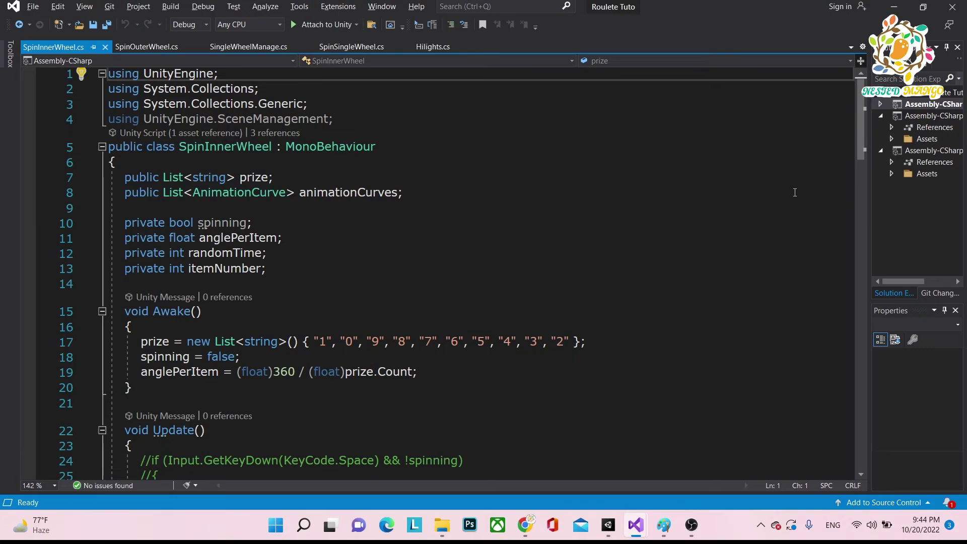
{"action": "left_click_drag", "start_coordinate": [857, 151], "coordinate": [918, 356]}
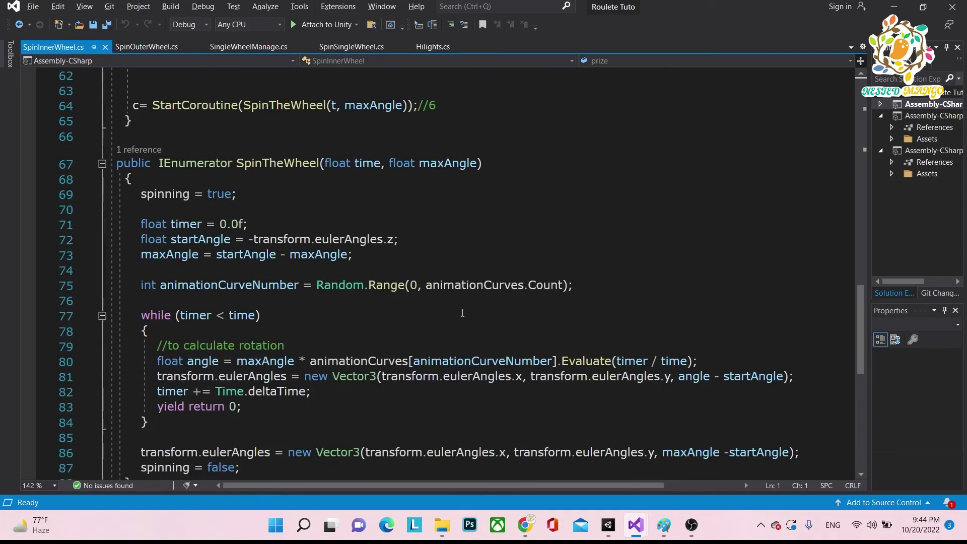
{"action": "left_click", "coordinate": [247, 239]}
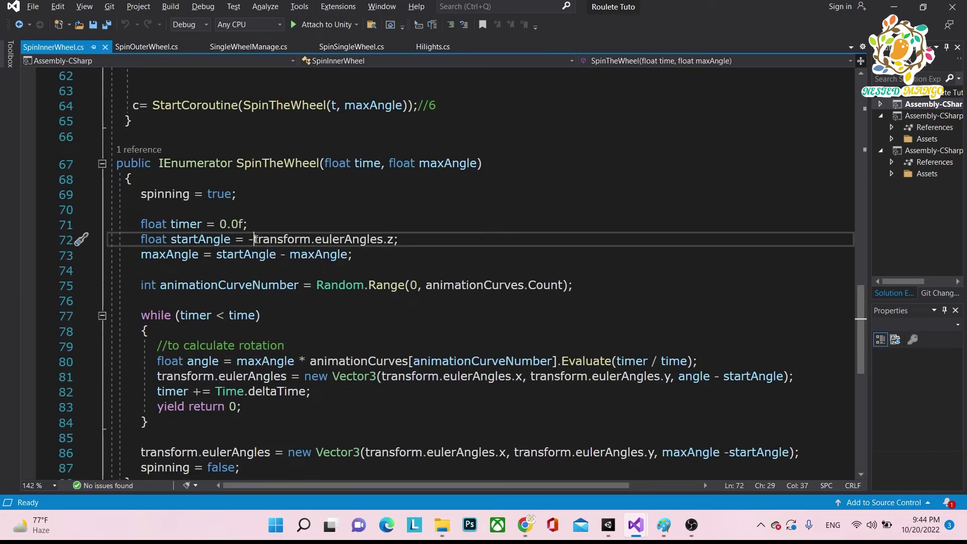
{"action": "left_click_drag", "start_coordinate": [253, 240], "coordinate": [245, 240]}
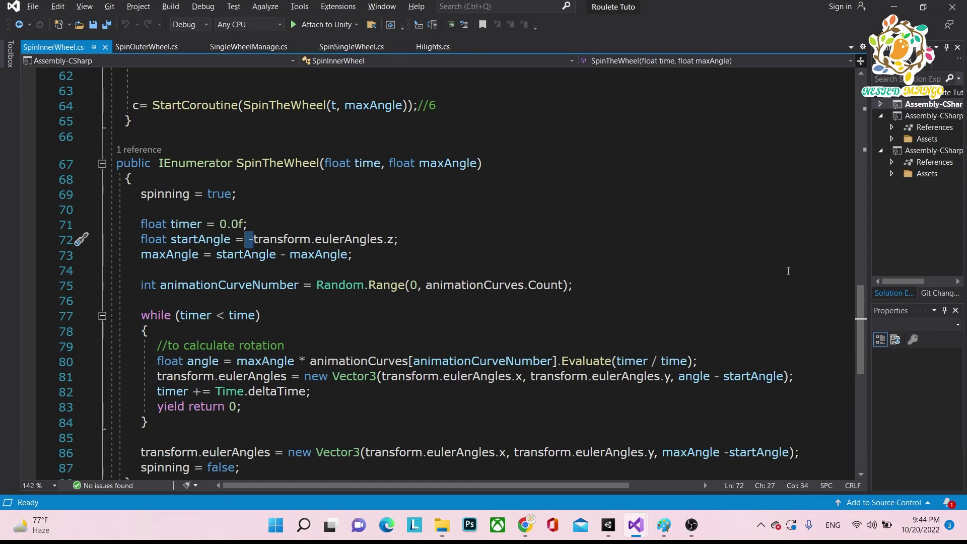
{"action": "left_click_drag", "start_coordinate": [866, 303], "coordinate": [869, 319]}
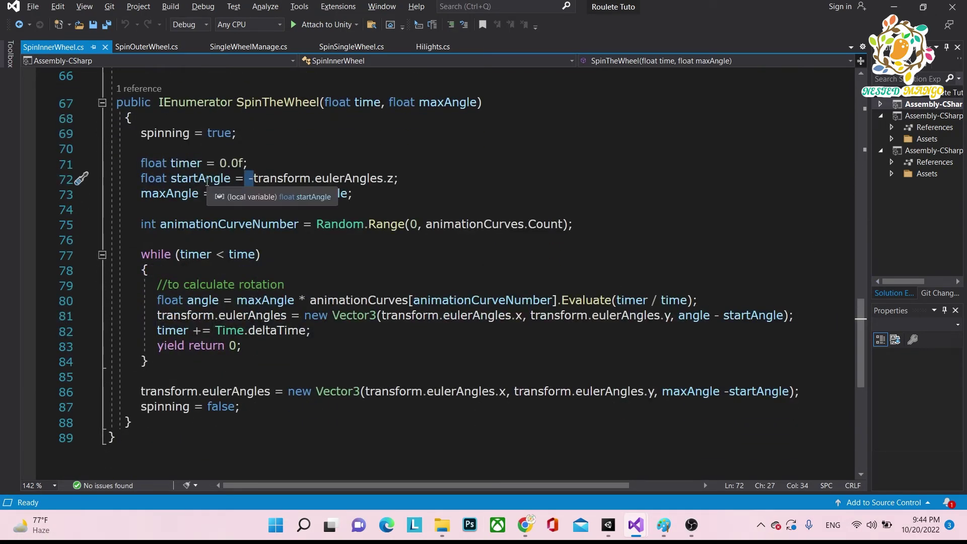
{"action": "left_click", "coordinate": [254, 181]}
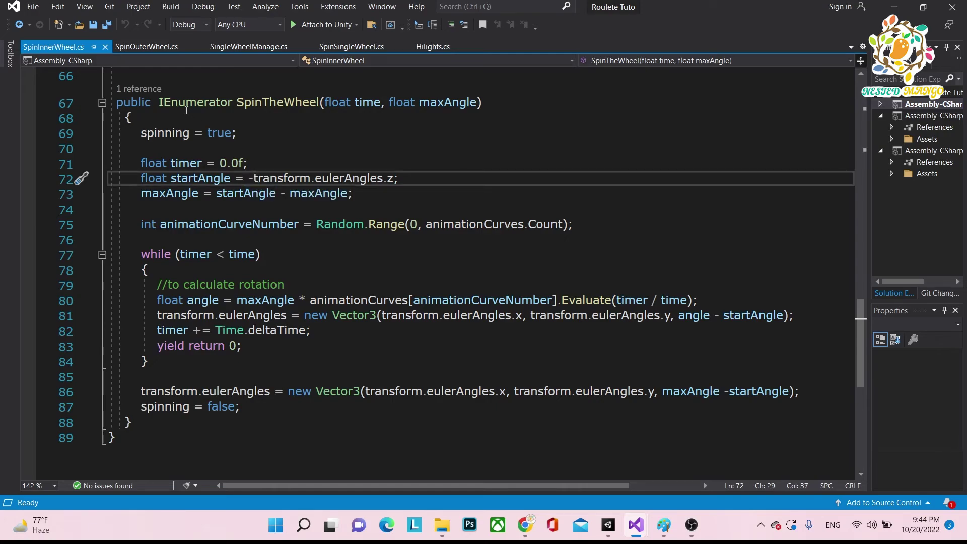
{"action": "left_click", "coordinate": [137, 128]}
{"action": "left_click_drag", "start_coordinate": [137, 131], "coordinate": [594, 418]}
{"action": "left_click", "coordinate": [340, 421]}
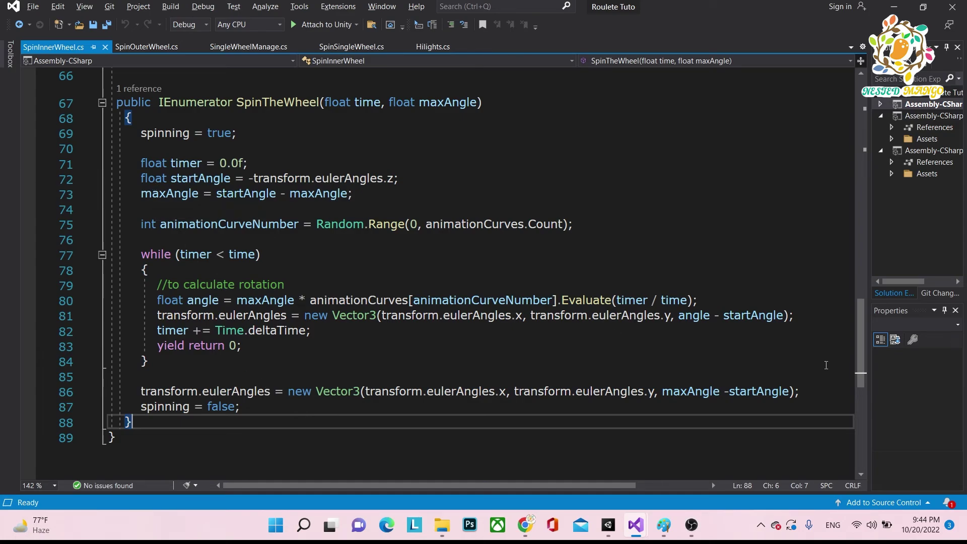
{"action": "left_click_drag", "start_coordinate": [339, 405], "coordinate": [137, 133]}
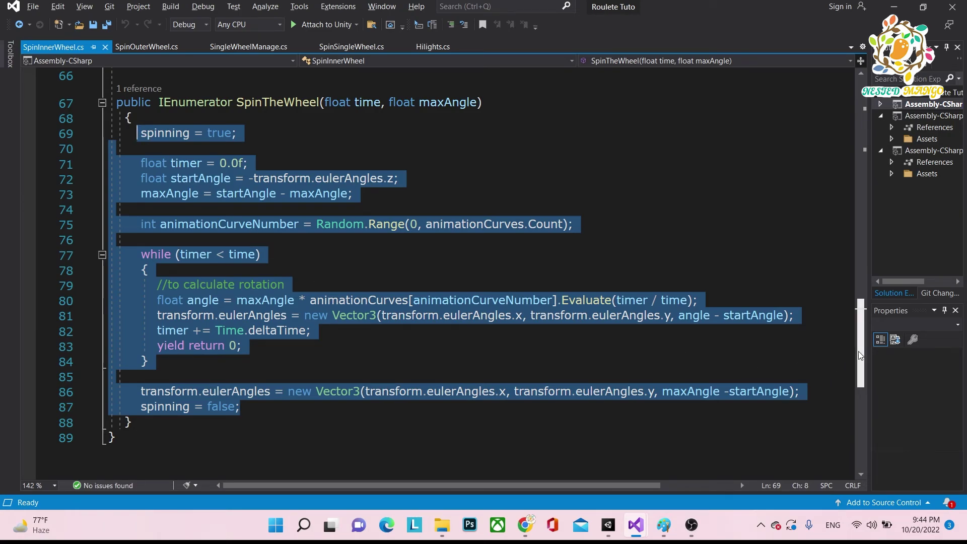
{"action": "left_click", "coordinate": [406, 263]}
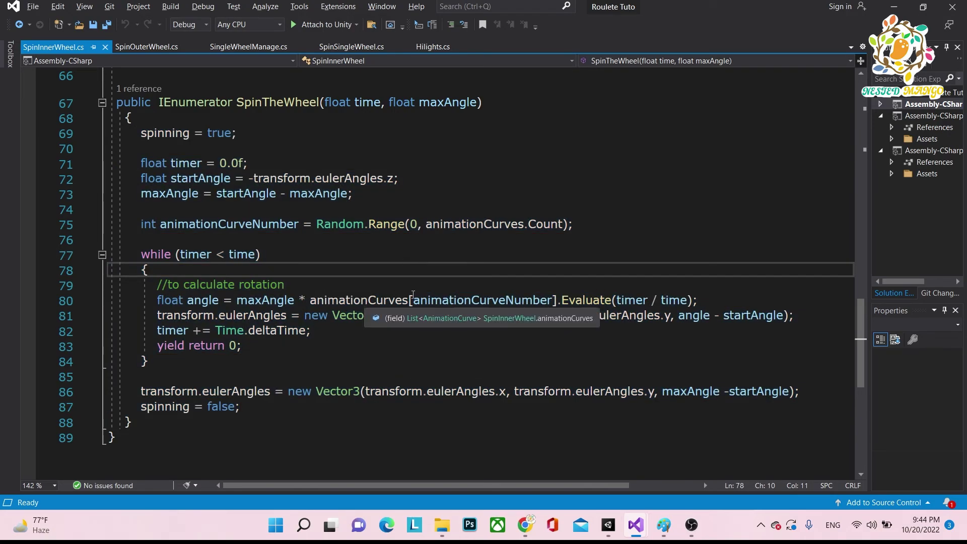
{"action": "left_click_drag", "start_coordinate": [859, 346], "coordinate": [847, 111]}
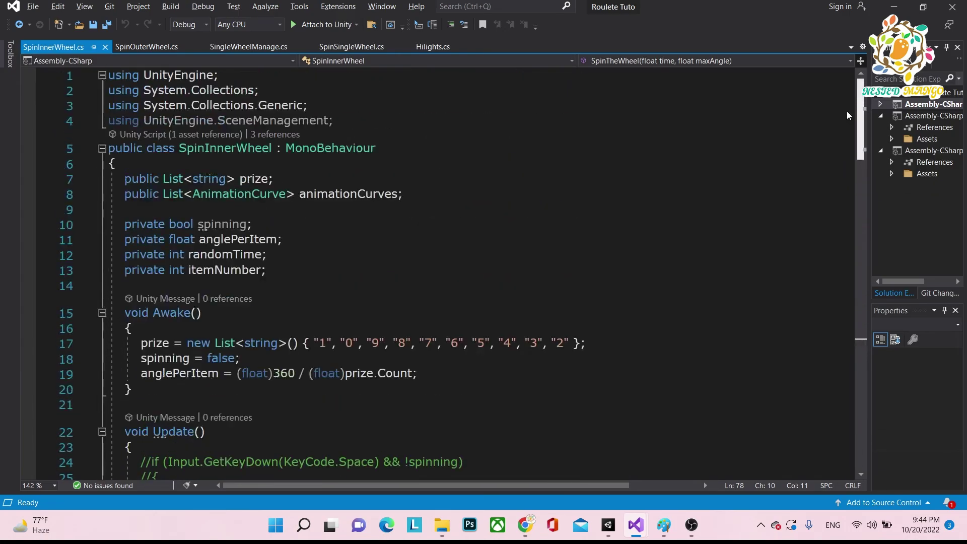
Step: Bring Unity to the front, pick the Move tool with W, and stop the running game
{"action": "left_click", "coordinate": [609, 525]}
{"action": "mouse_move", "coordinate": [659, 529]}
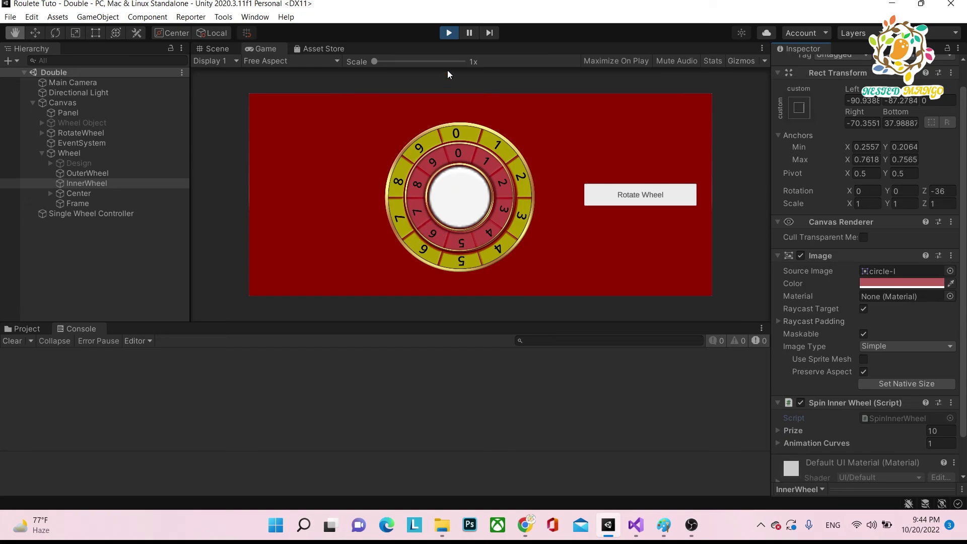
{"action": "key", "text": "w"}
{"action": "left_click", "coordinate": [449, 33]}
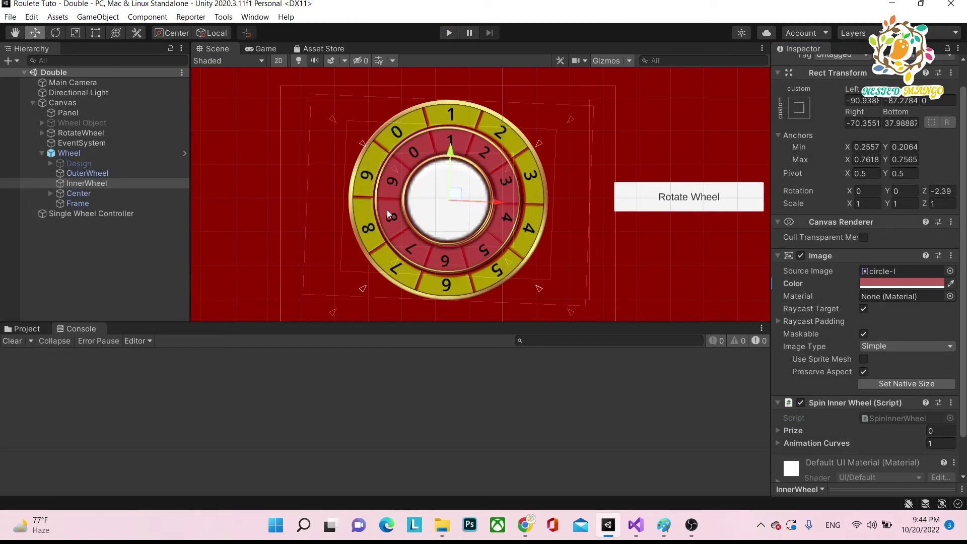